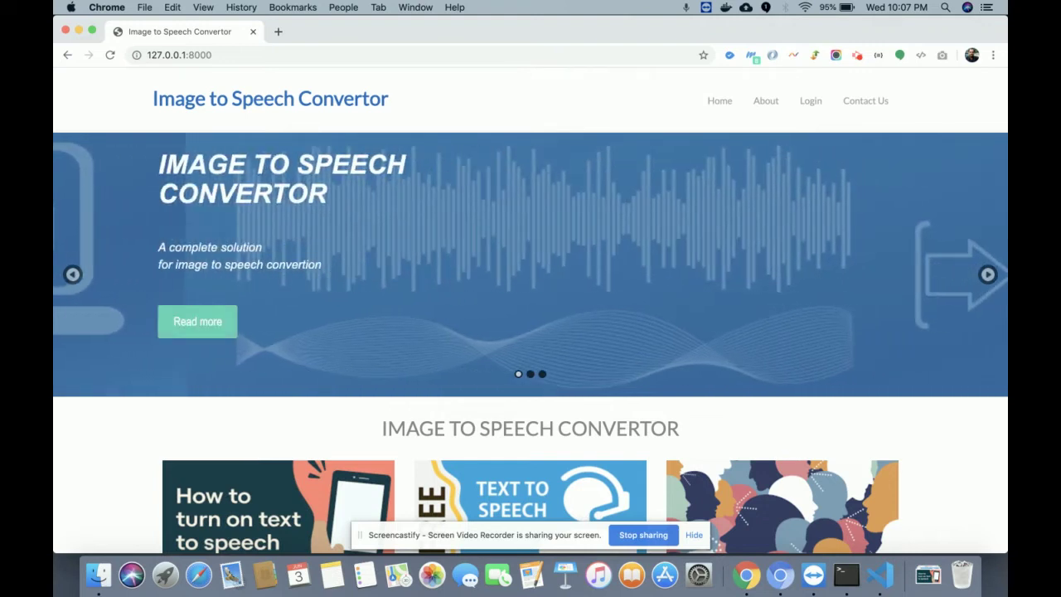
Look through the home page from its banner to the footer sections, reloading the page once.
scroll(530, 310, down, 7)
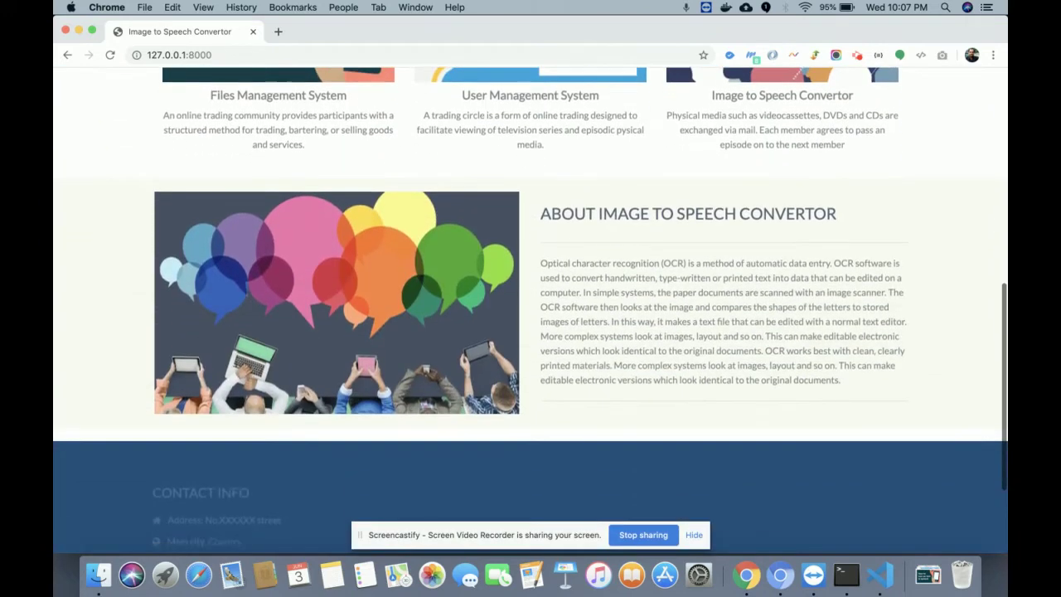
scroll(530, 310, down, 3)
scroll(530, 309, up, 8)
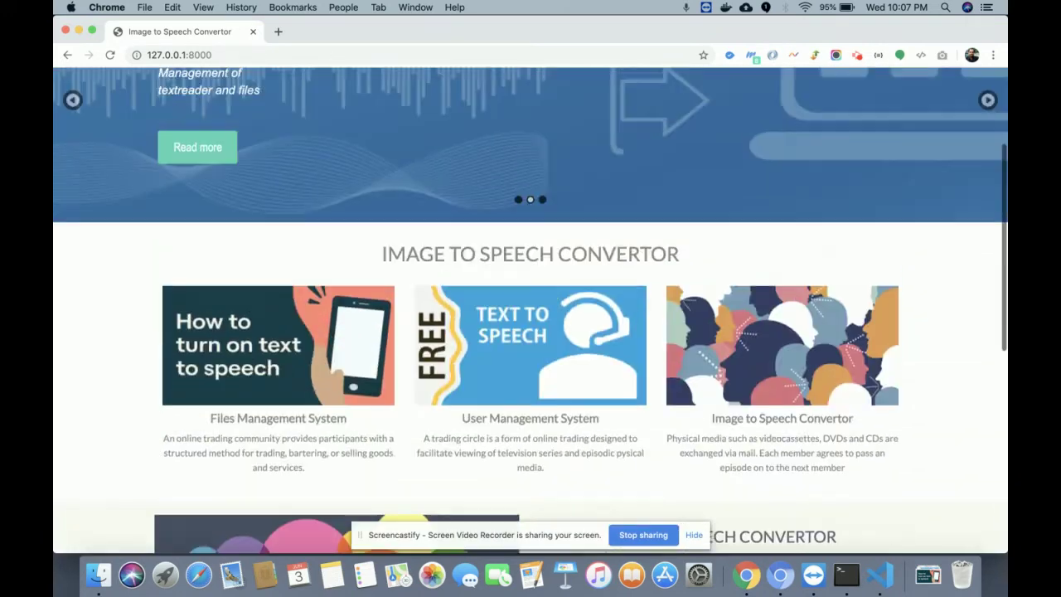
scroll(530, 310, up, 3)
scroll(530, 310, down, 10)
scroll(530, 310, up, 10)
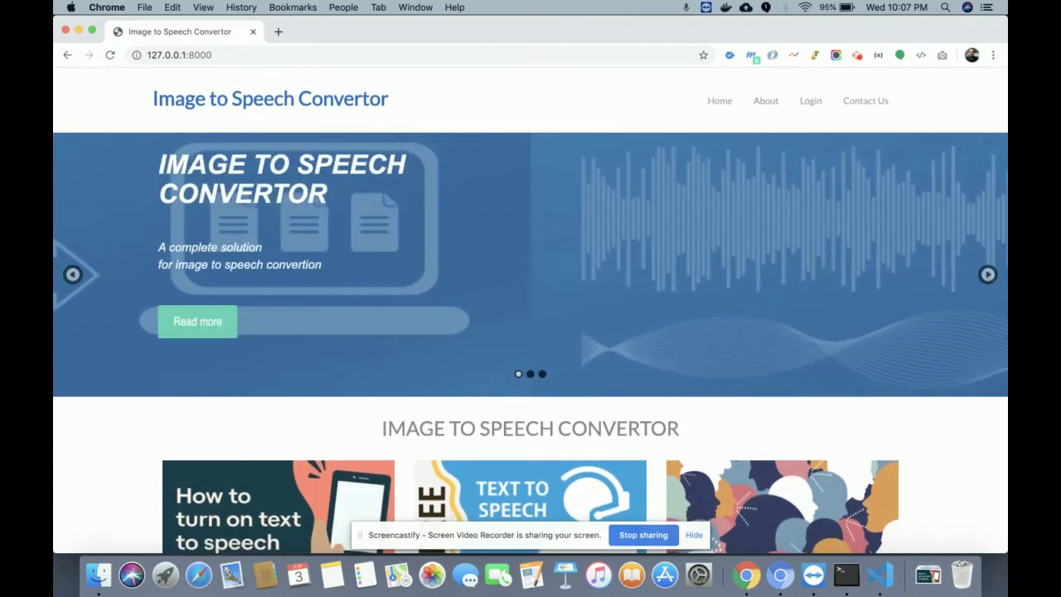
scroll(530, 310, down, 5)
scroll(530, 309, up, 4)
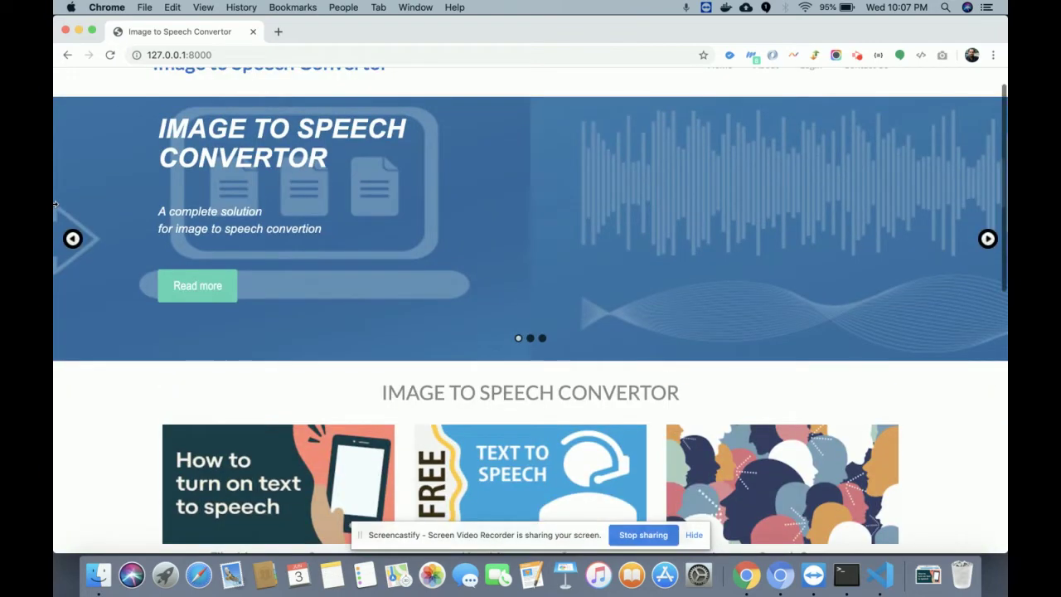
click(109, 54)
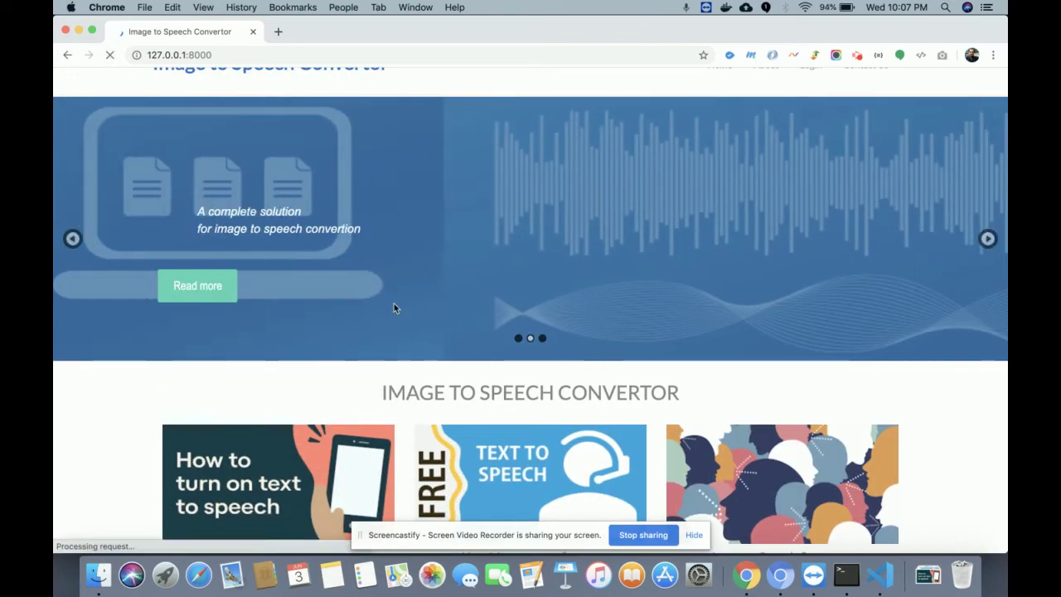
scroll(394, 304, down, 10)
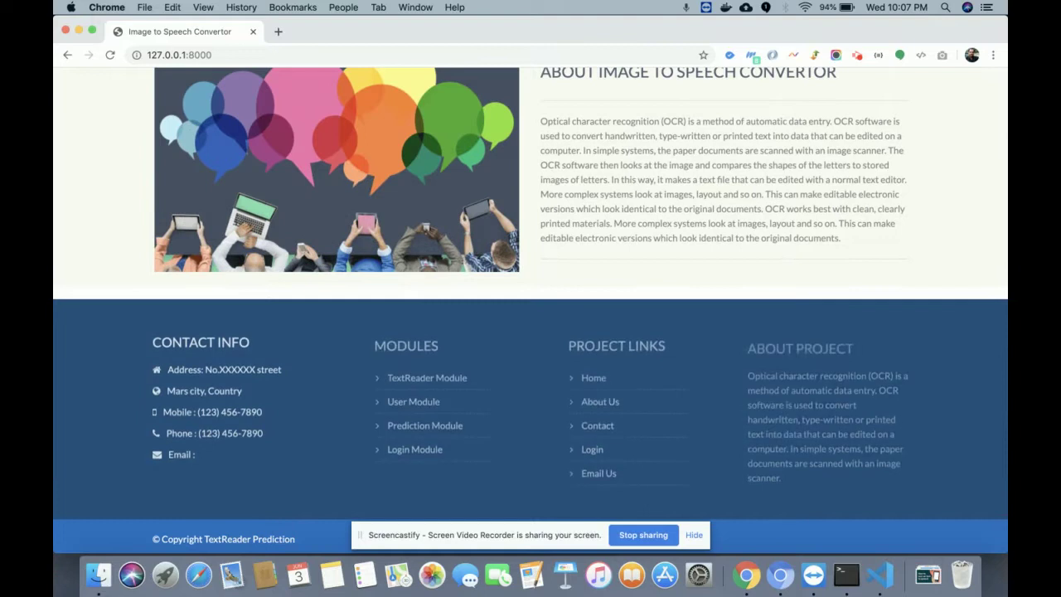
scroll(531, 310, up, 15)
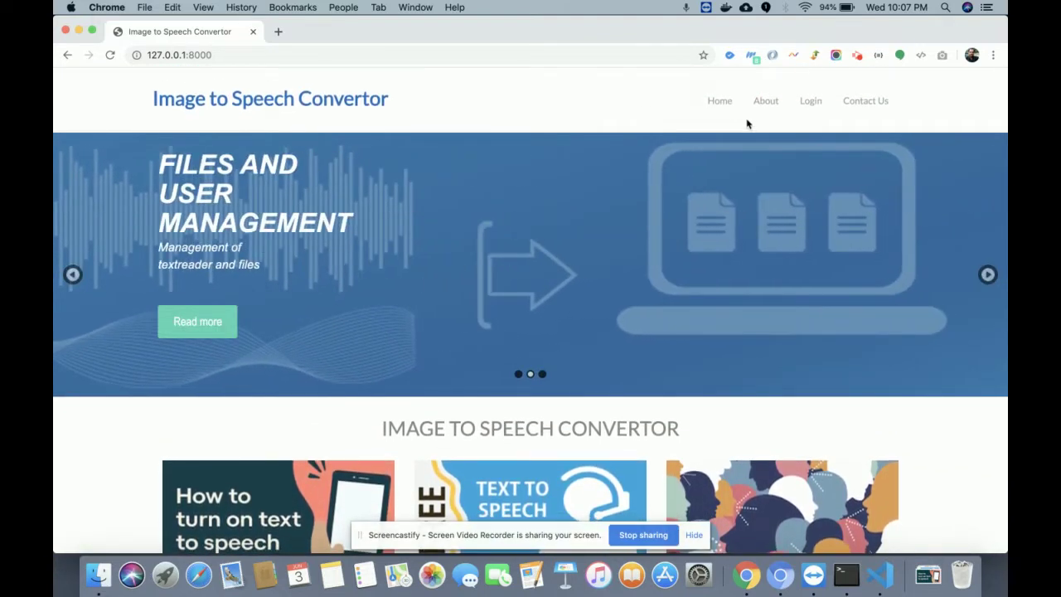
View the site's About page and its Login page.
click(766, 102)
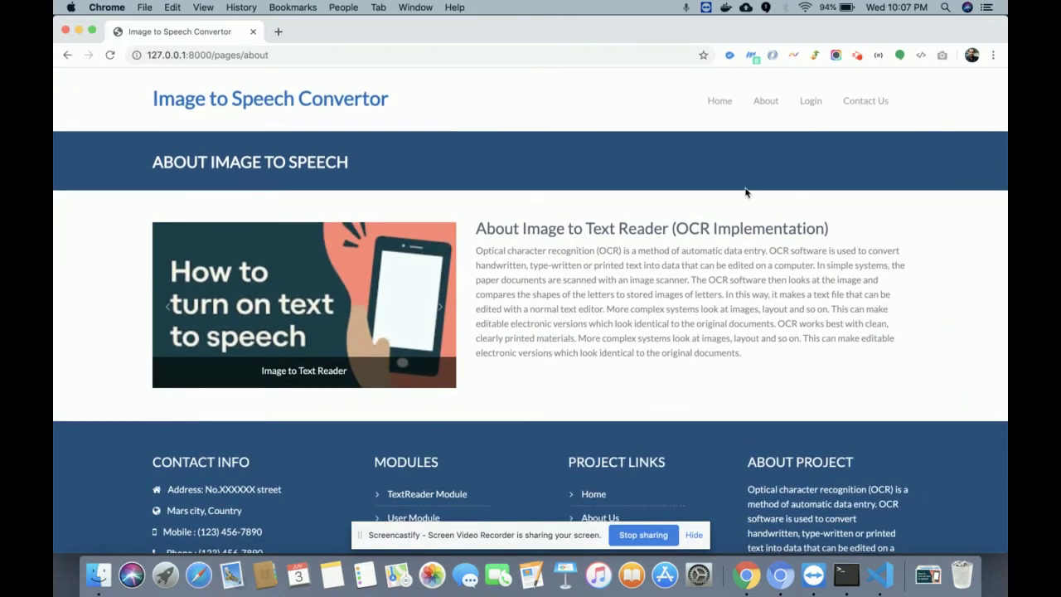
click(809, 100)
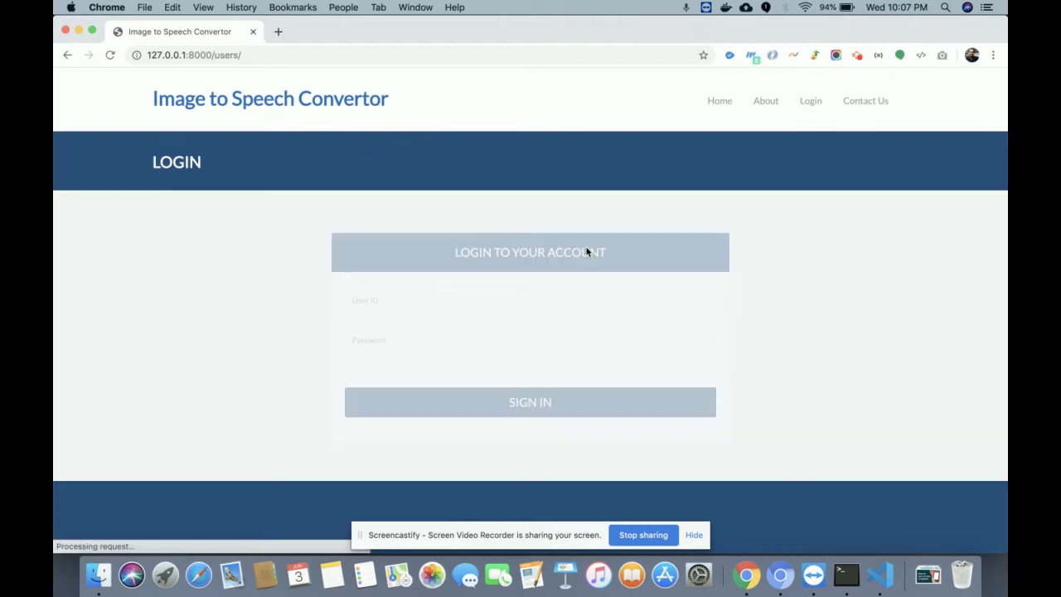
scroll(591, 251, down, 3)
scroll(530, 315, up, 3)
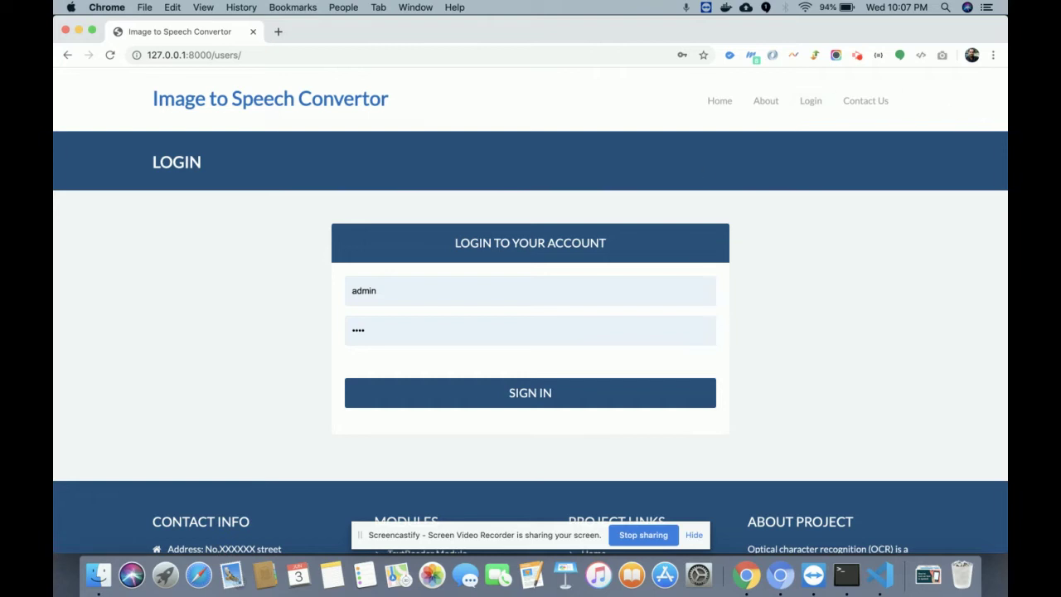
Look over the Contact Us page, dismissing the Google Maps error and panning the map eastward to Russia.
click(865, 102)
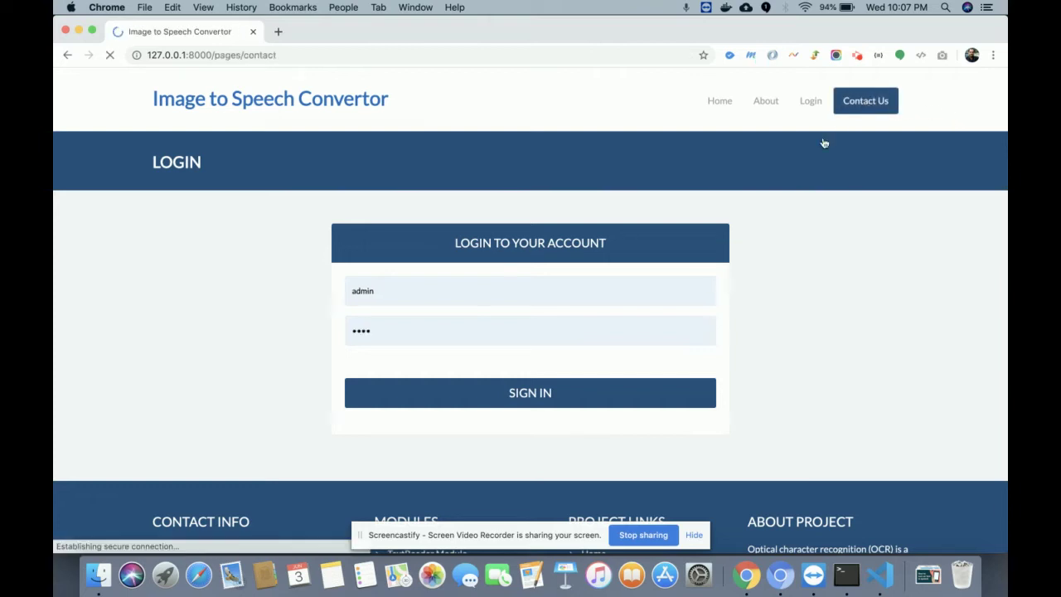
scroll(859, 262, down, 10)
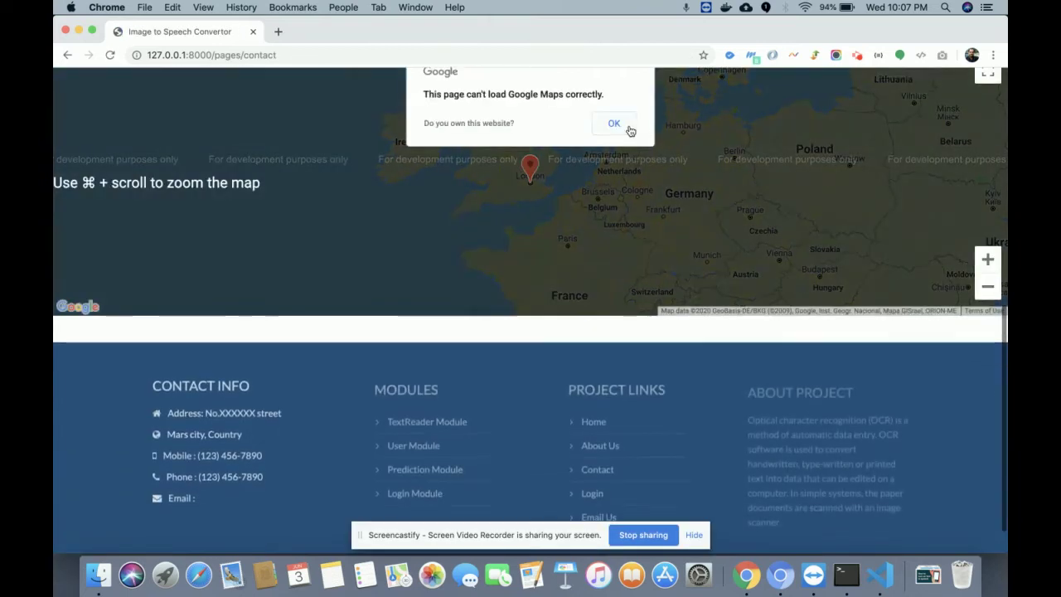
click(628, 128)
drag(687, 189, 393, 235)
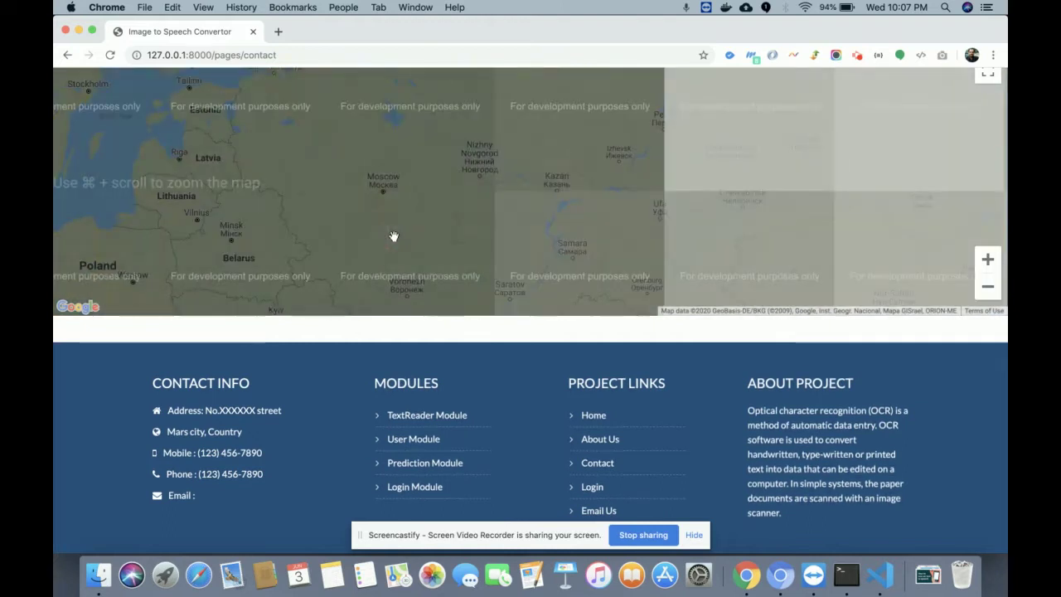
scroll(393, 234, up, 2)
scroll(531, 310, up, 5)
scroll(531, 310, down, 7)
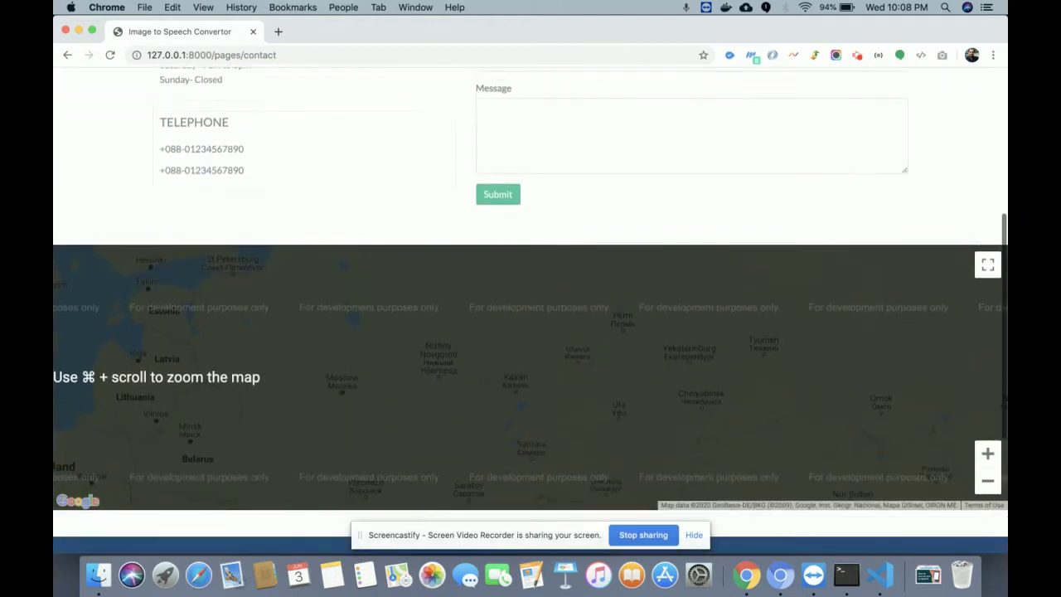
scroll(530, 310, up, 10)
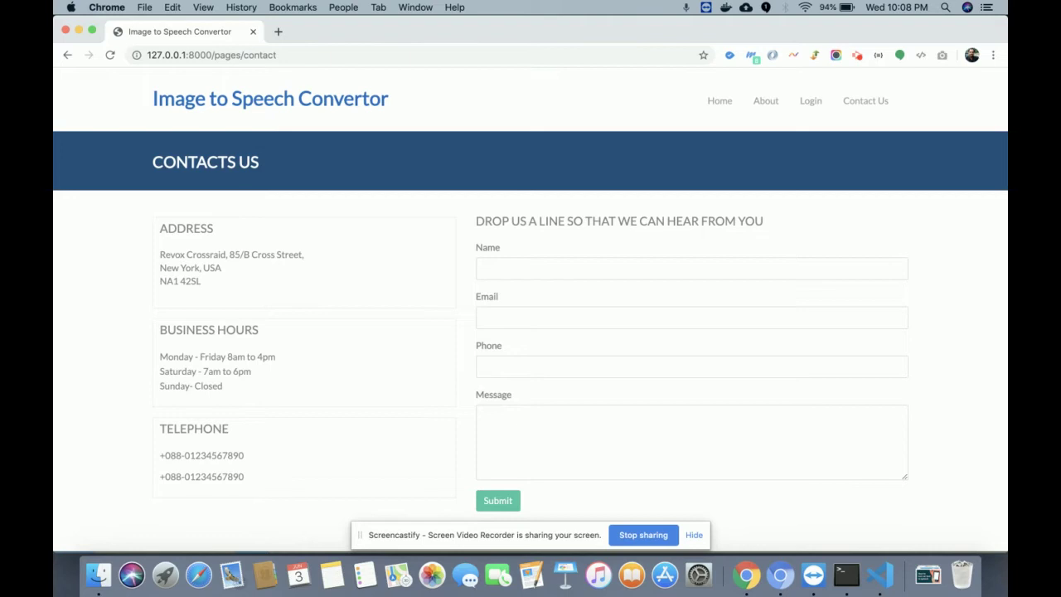
scroll(530, 307, down, 10)
scroll(531, 307, up, 10)
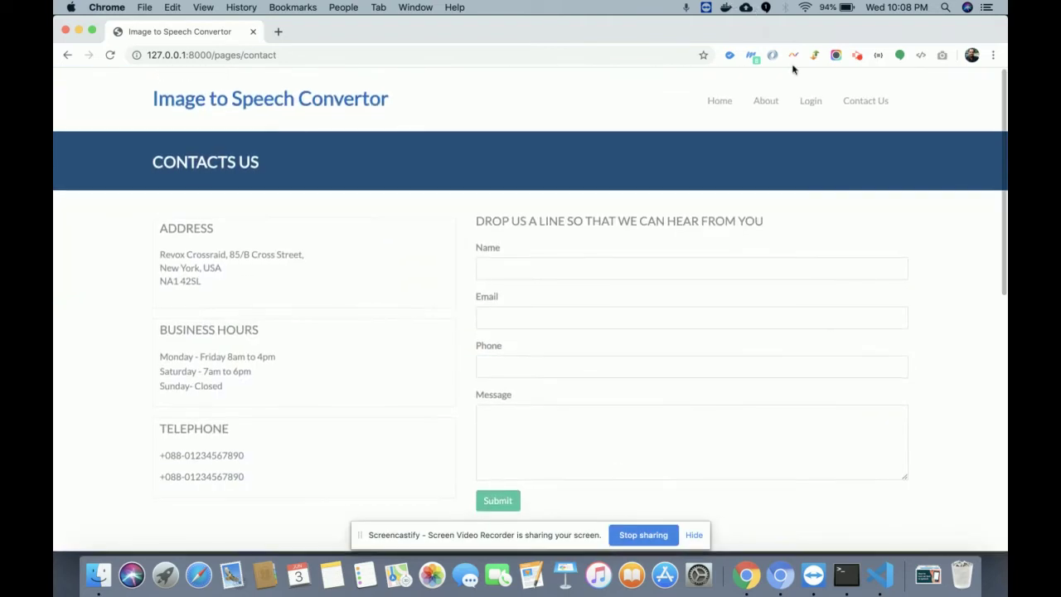
Sign in with the prefilled login credentials and open Upload Files from the user dashboard.
click(808, 101)
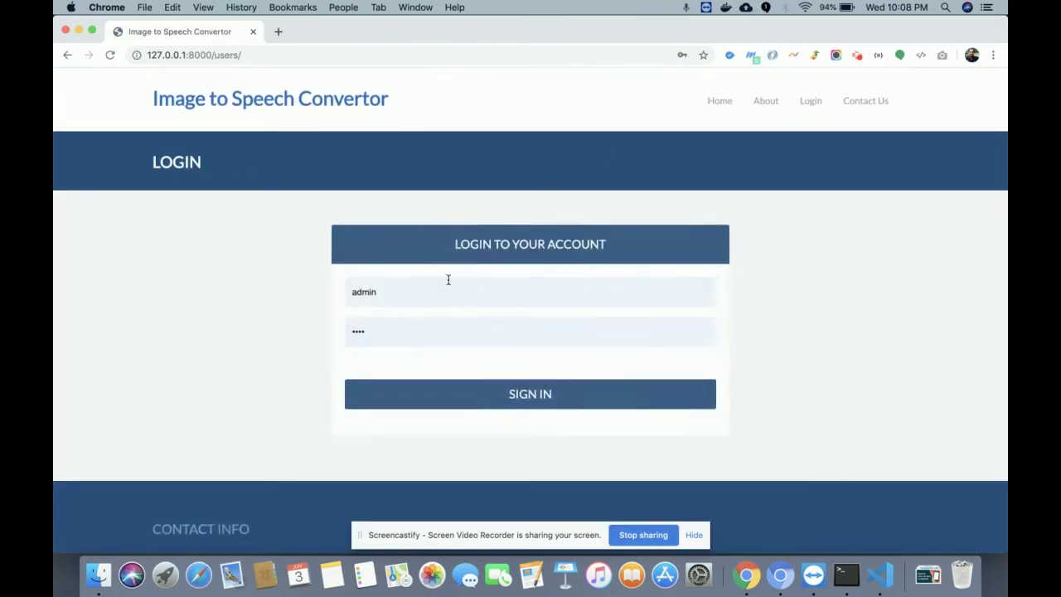
click(560, 396)
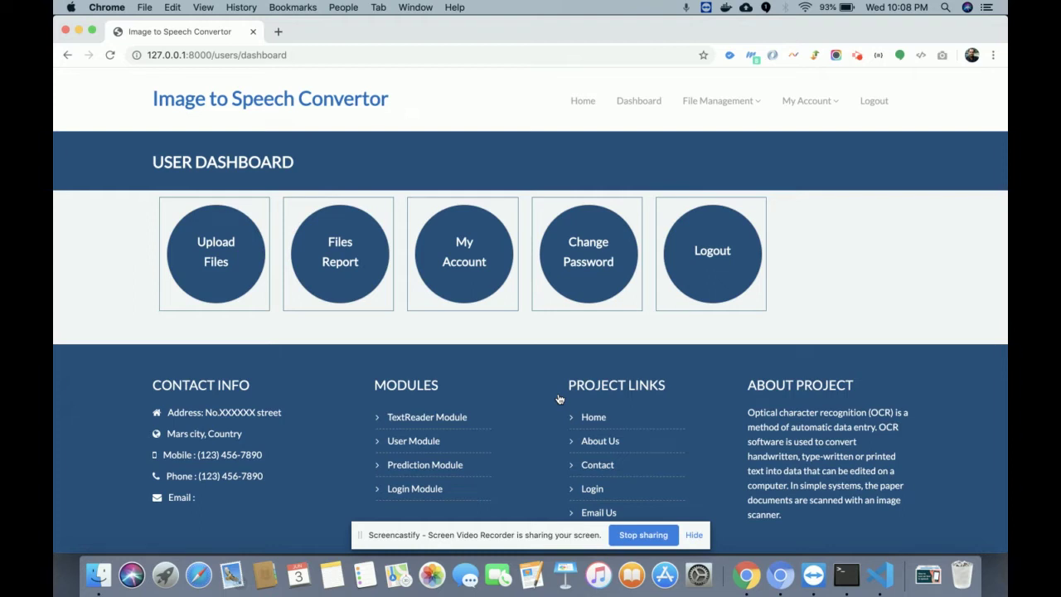
click(227, 260)
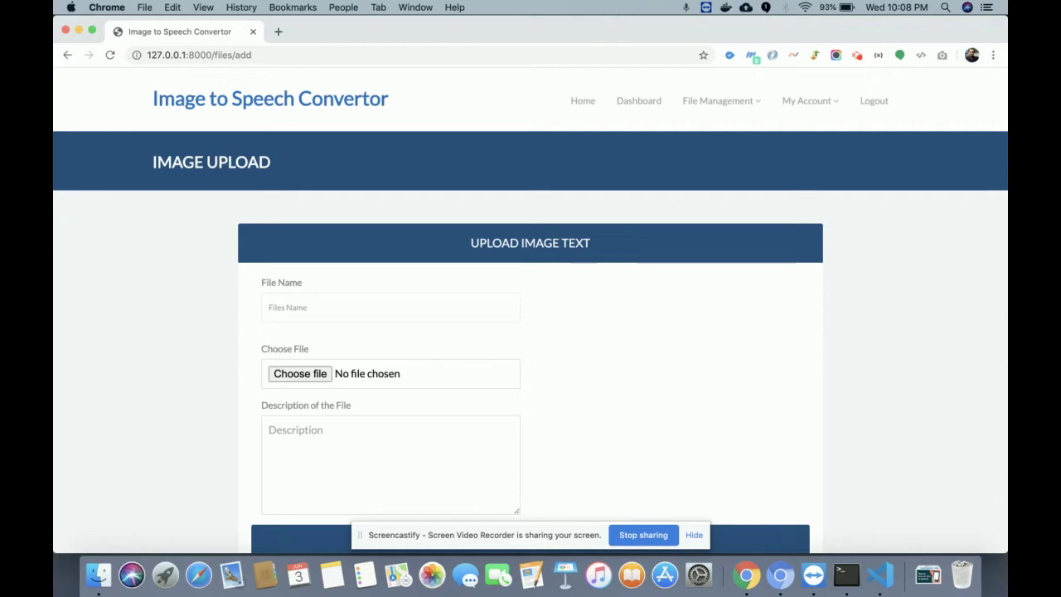
Switch to Finder and inspect Sample 2.png from the Downloads folder in Preview, closing the image when done.
click(298, 373)
click(94, 578)
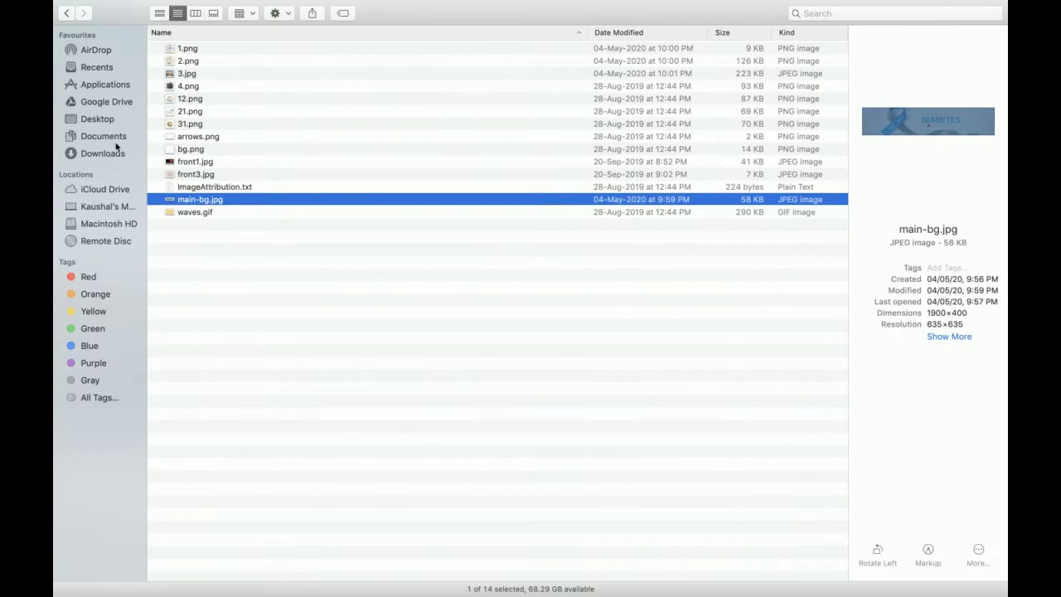
click(97, 155)
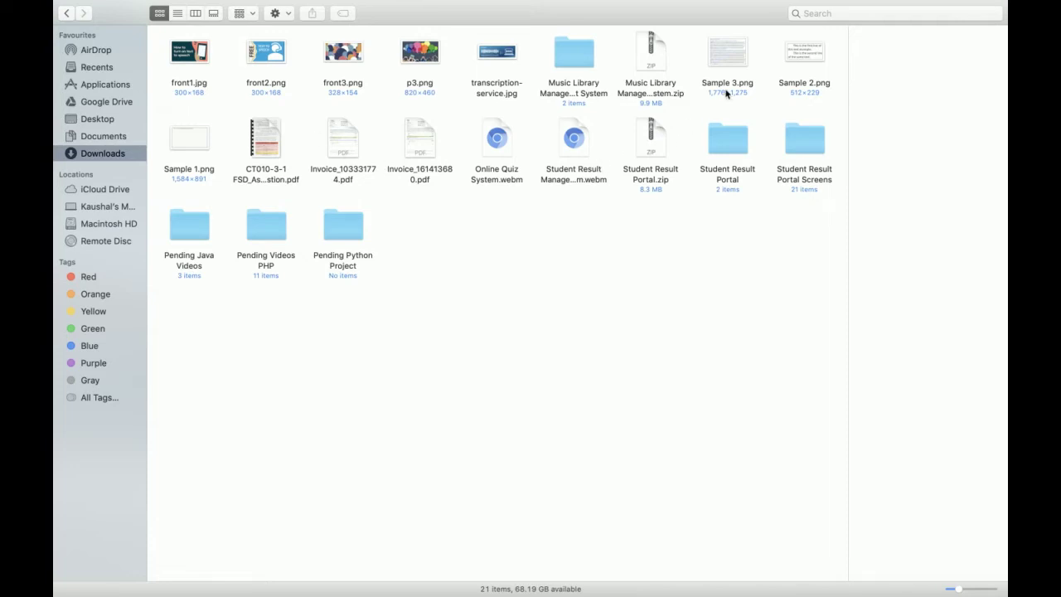
click(730, 62)
click(801, 49)
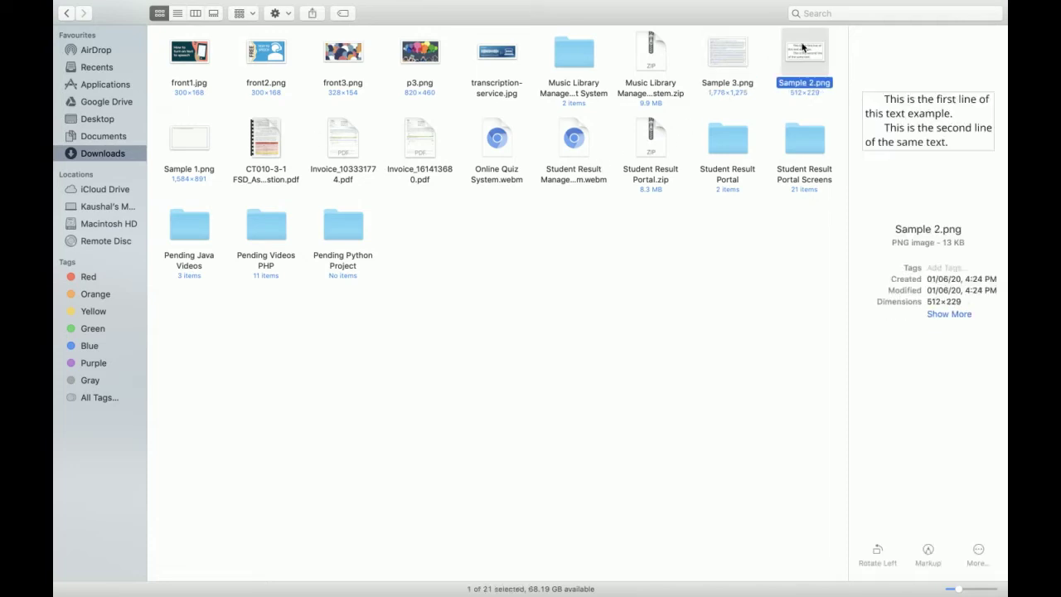
double_click(802, 49)
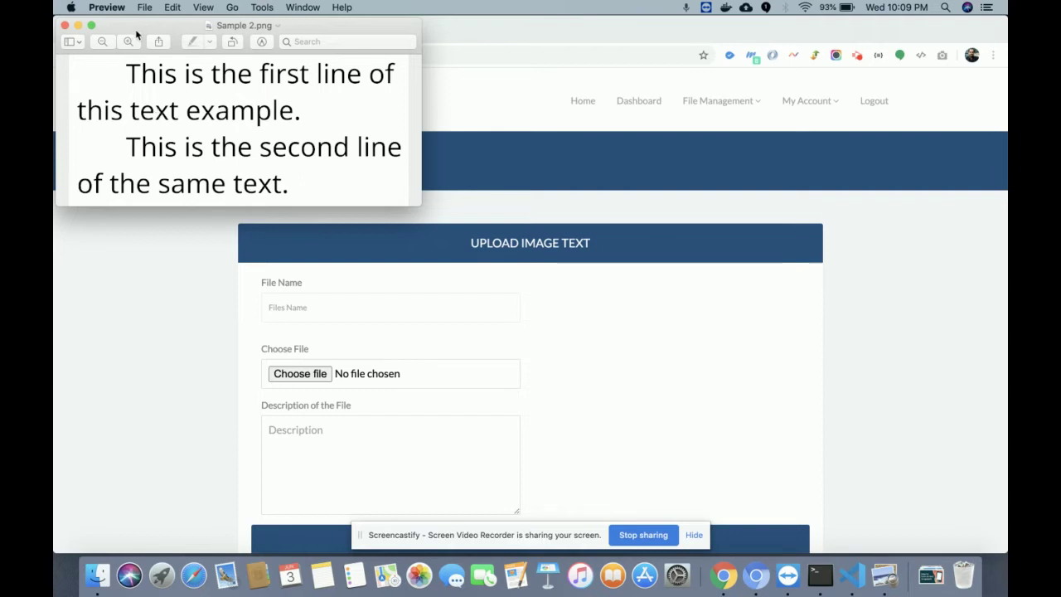
drag(148, 25, 407, 80)
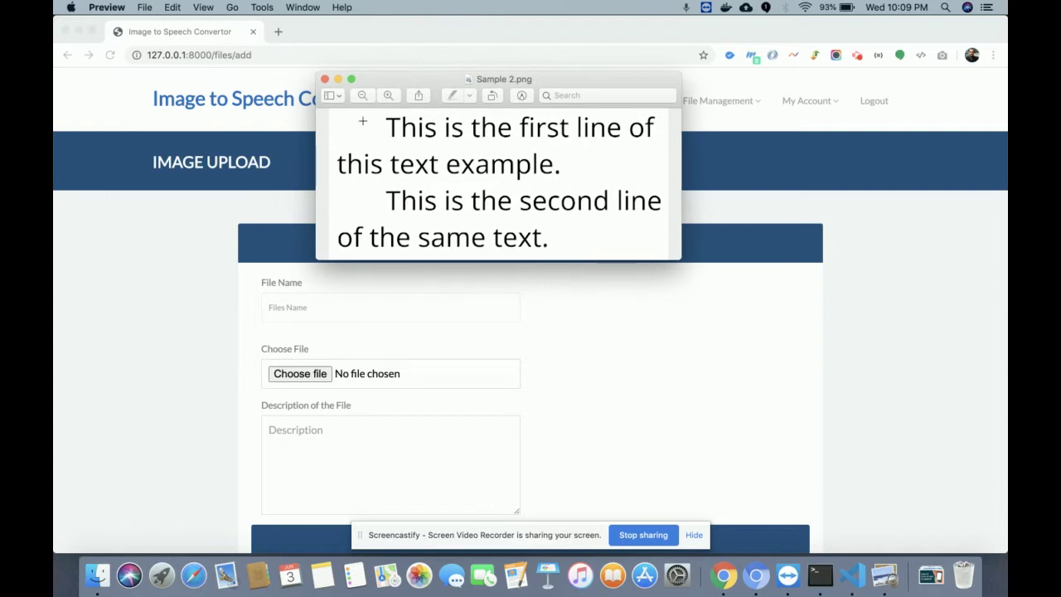
click(326, 79)
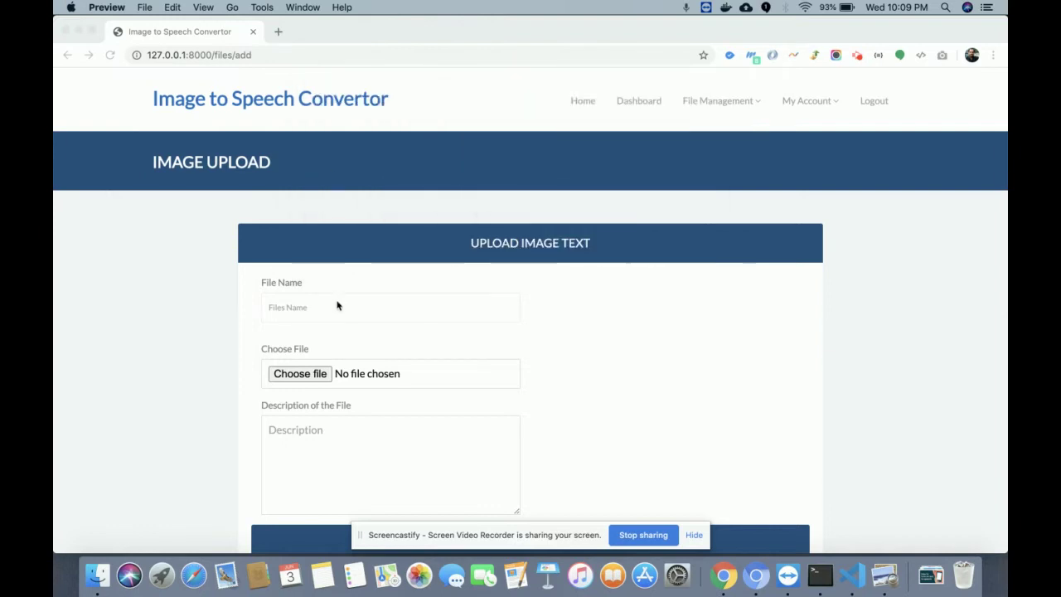
Enter "Image to Speed Ex1" as the file name and choose Sample 2.png from Downloads as the upload file.
click(329, 307)
text(Image to Speed Ex1)
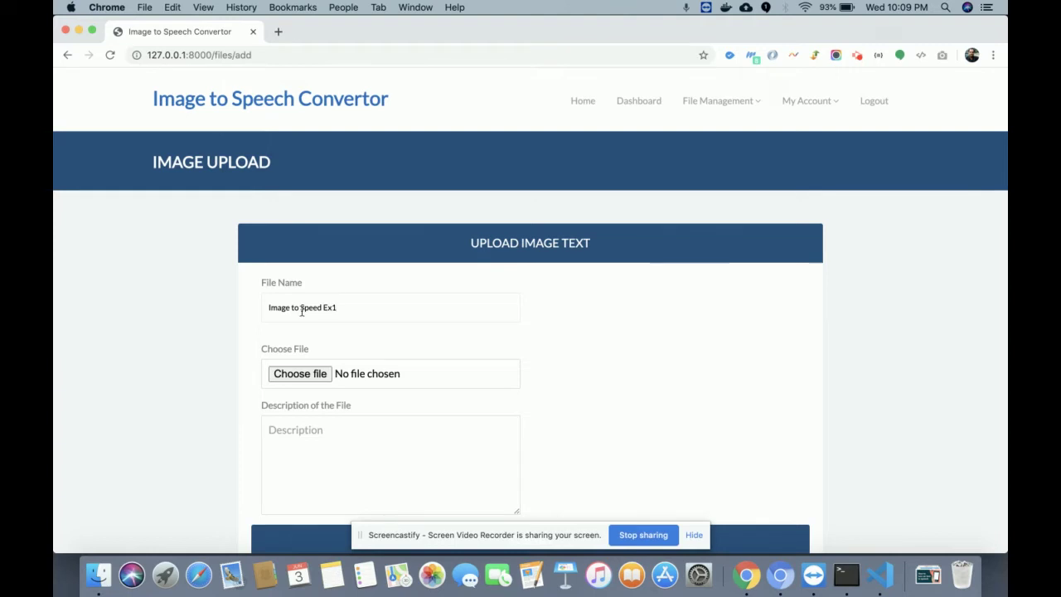
click(295, 373)
click(407, 270)
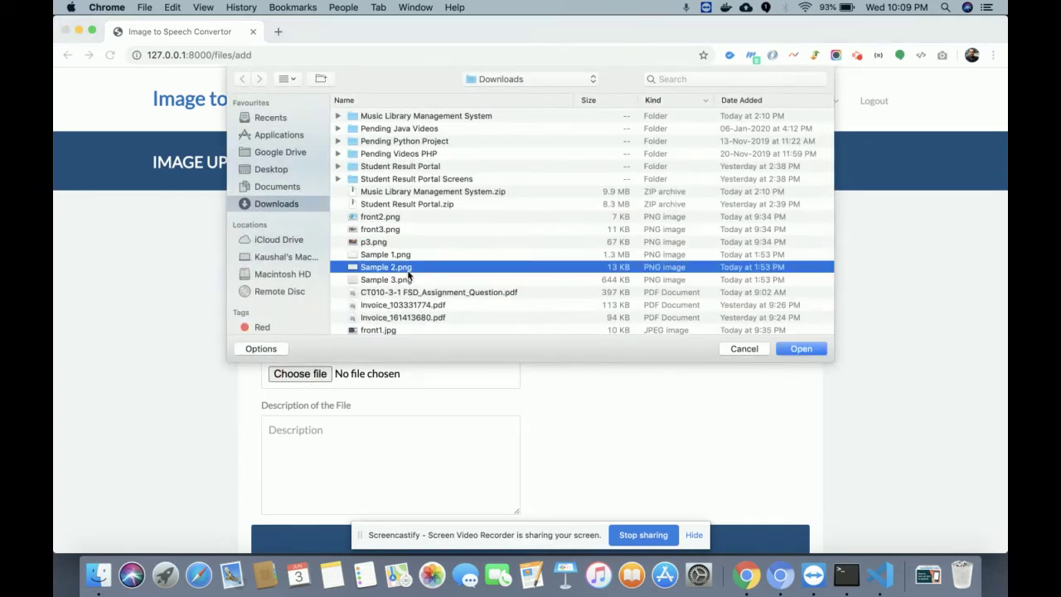
click(801, 348)
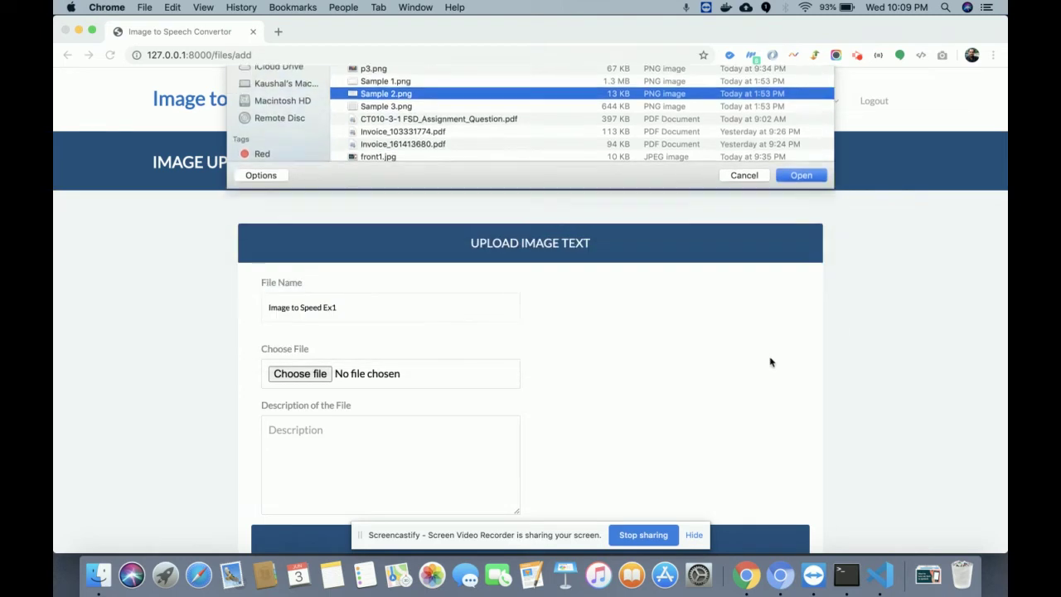
Copy the file name "Image to Speed Ex1" into the file's description.
click(477, 458)
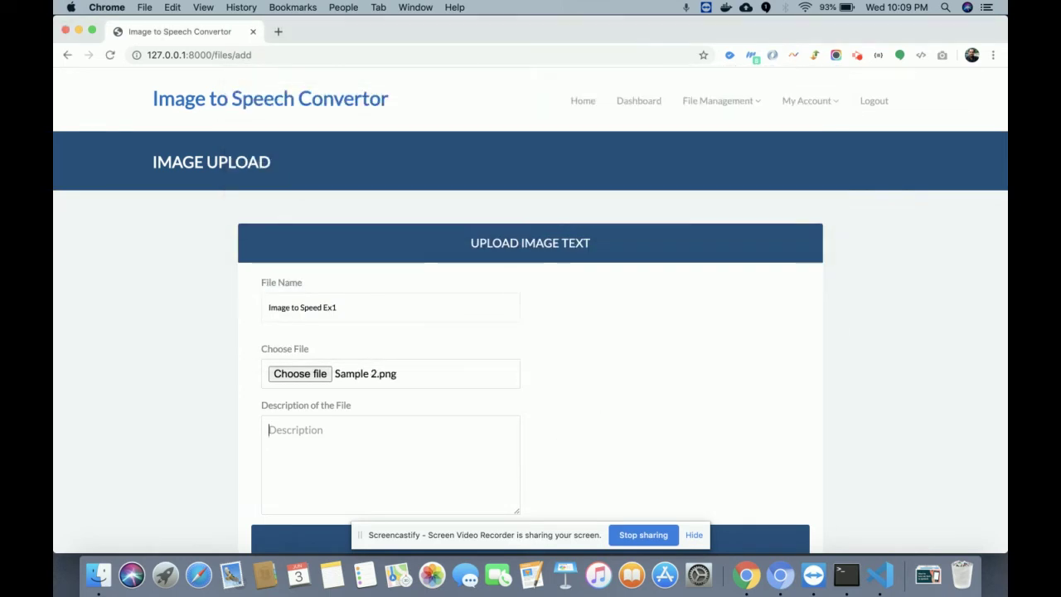
triple_click(357, 309)
key(cmd+c)
click(367, 472)
key(cmd+v)
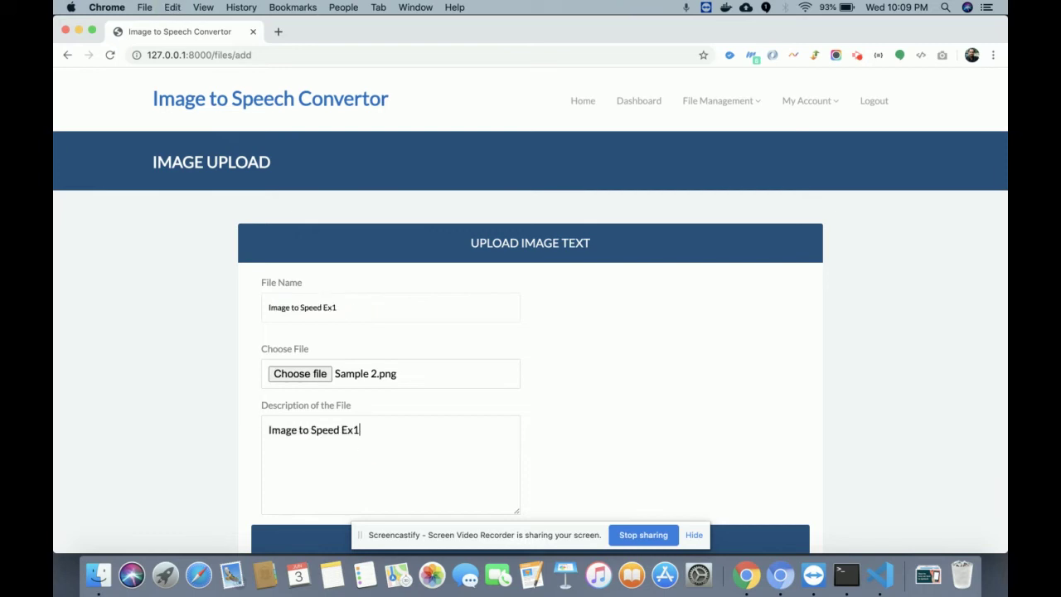
Correct both the file name and the description to "Image to Speech Ex1" and submit the upload form.
click(321, 308)
text(h)
key(super+a)
key(super+c)
click(386, 445)
key(super+a)
key(super+v)
scroll(388, 445, down, 3)
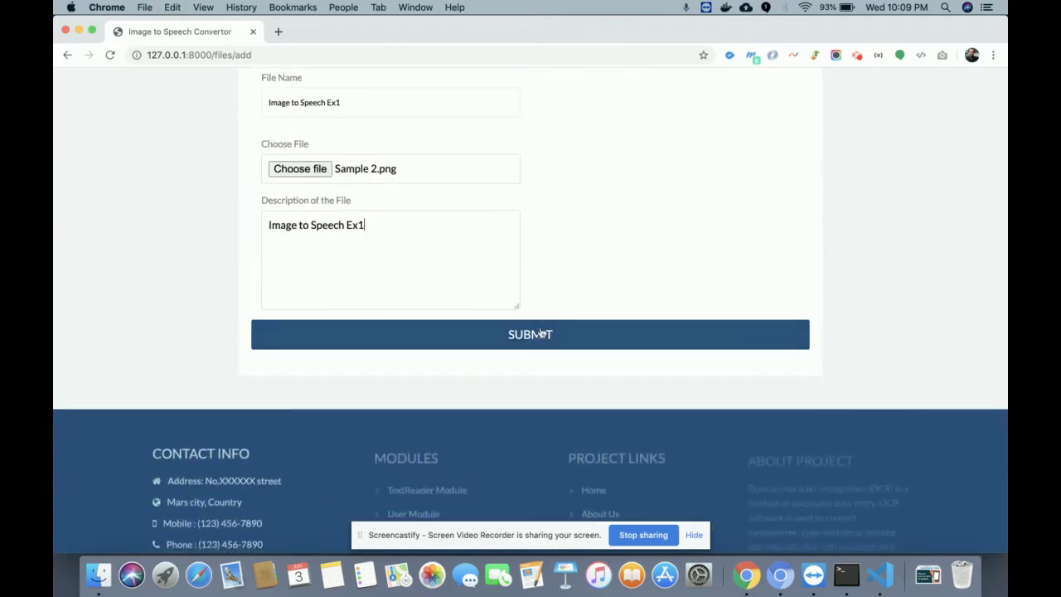
click(539, 334)
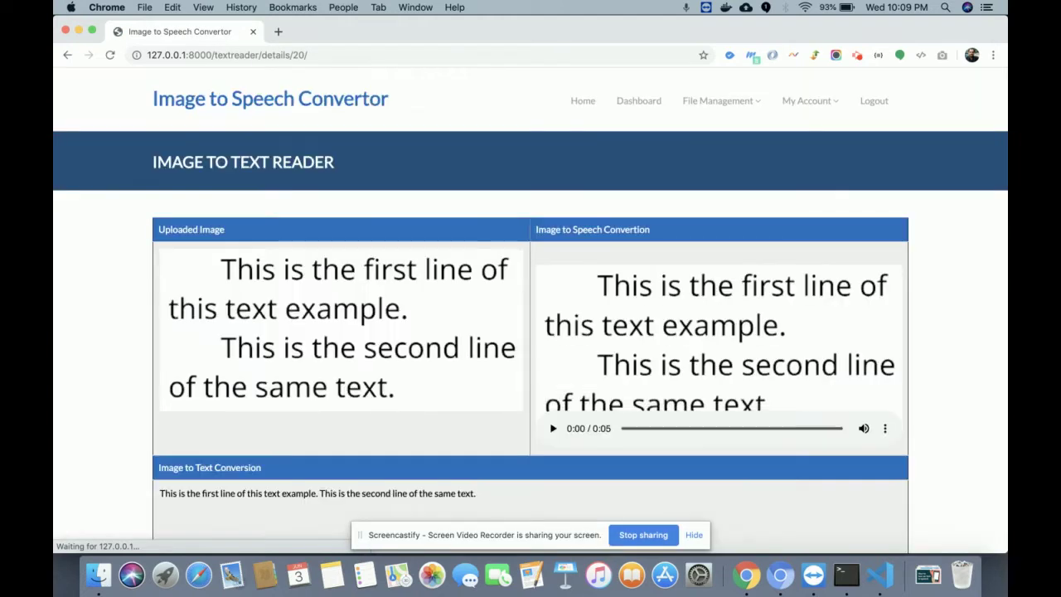
Examine the uploaded image beside its text conversion and play the generated speech audio.
scroll(492, 273, down, 2)
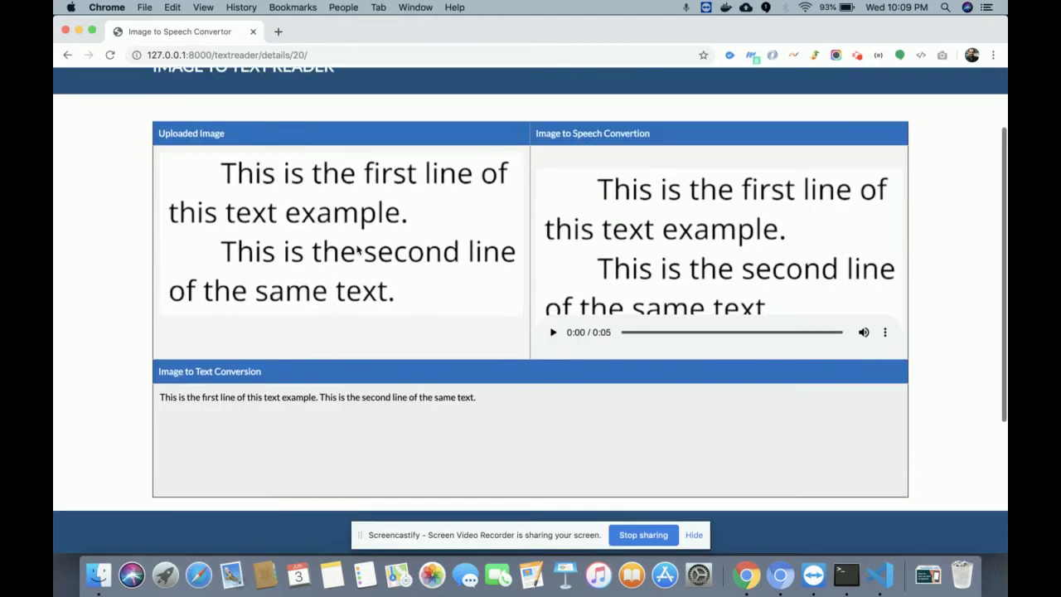
click(327, 217)
mouse_move(327, 217)
mouse_down()
mouse_move(307, 273)
mouse_move(326, 213)
mouse_up()
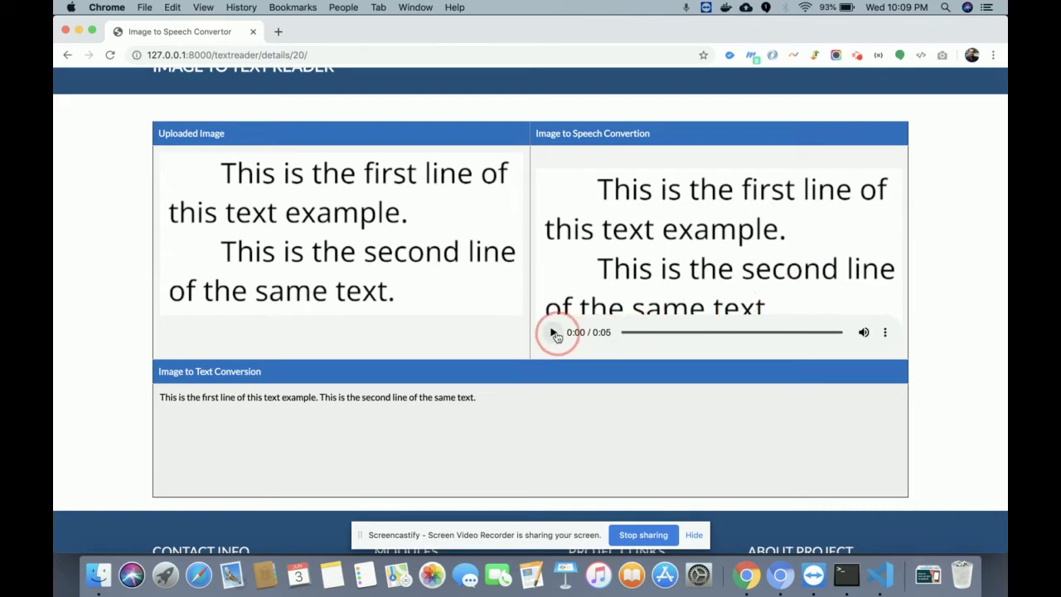
click(554, 332)
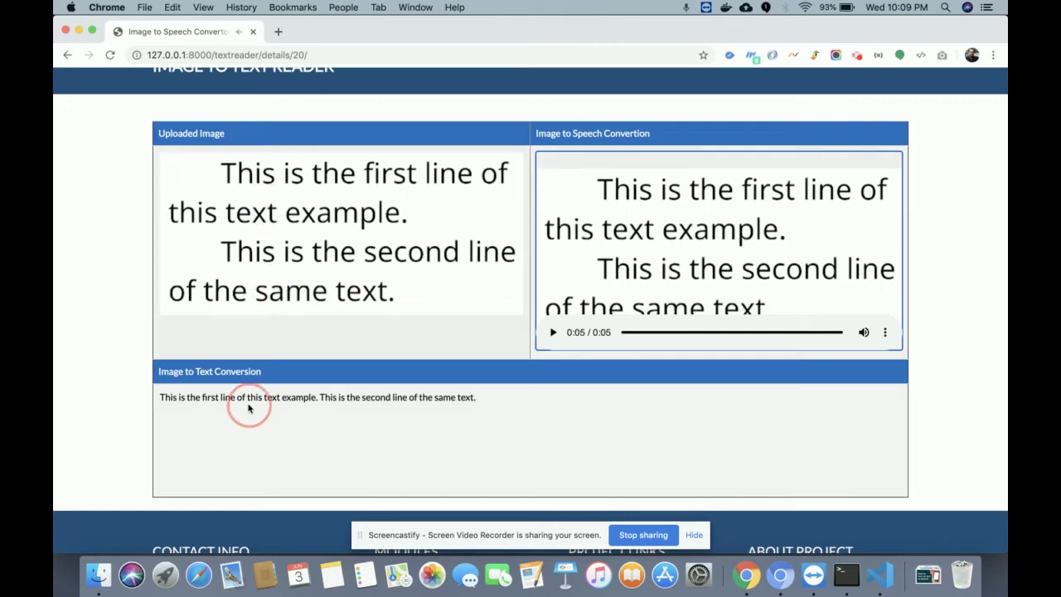
Highlight the converted text sentence and replay the generated speech audio.
triple_click(301, 397)
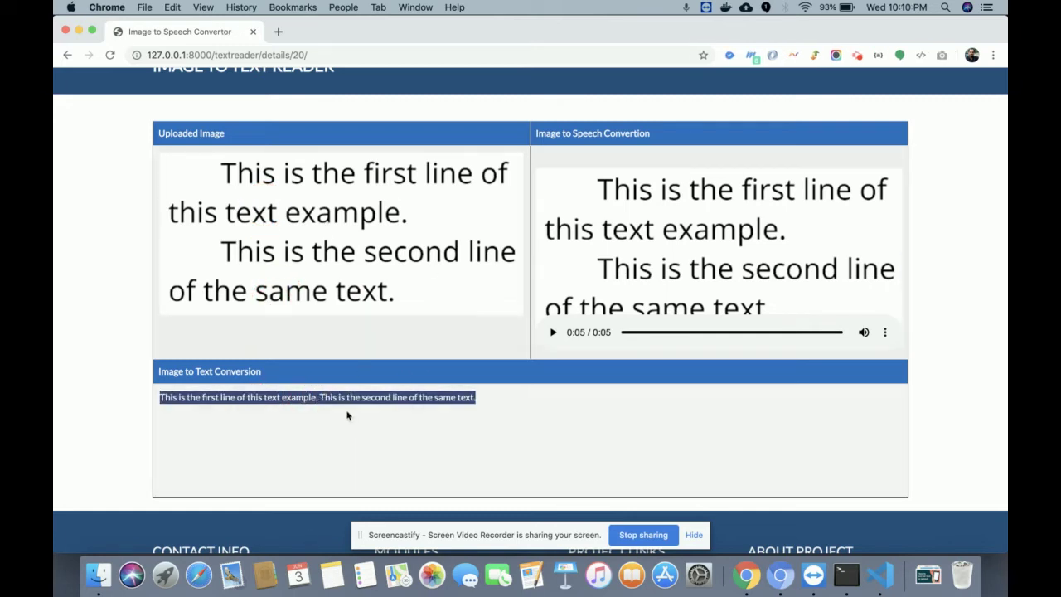
click(552, 332)
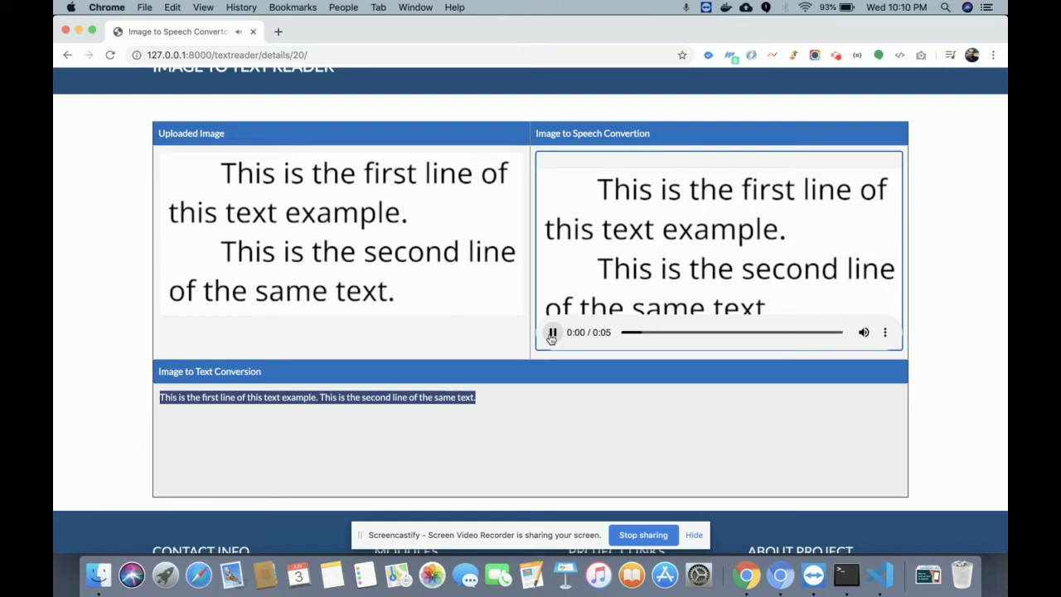
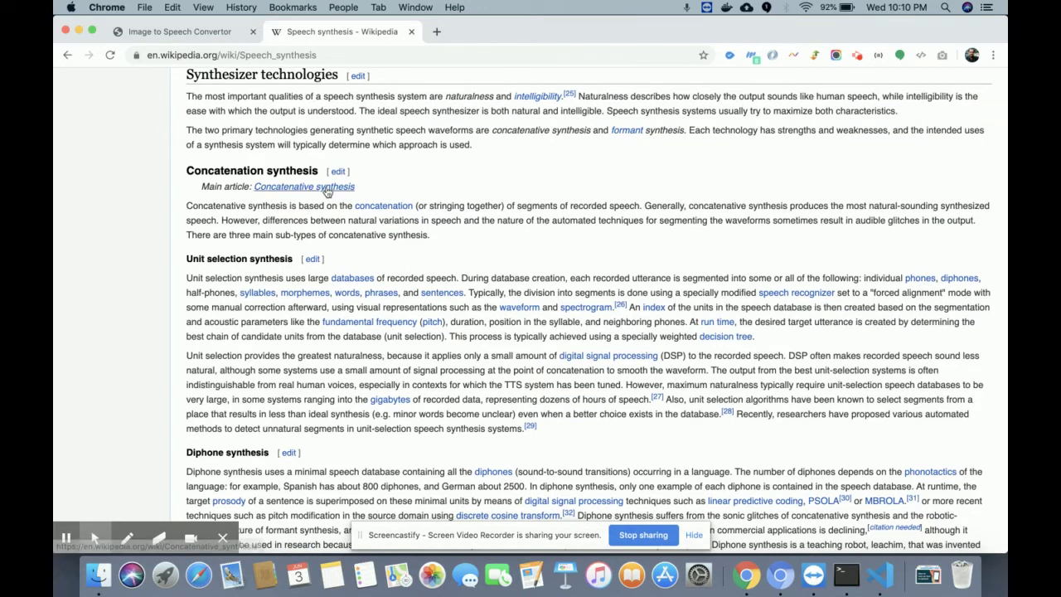
Take a full-screen screenshot of the Wikipedia Speech synthesis article and copy the image file from Desktop into the Downloads folder.
mouse_move(306, 187)
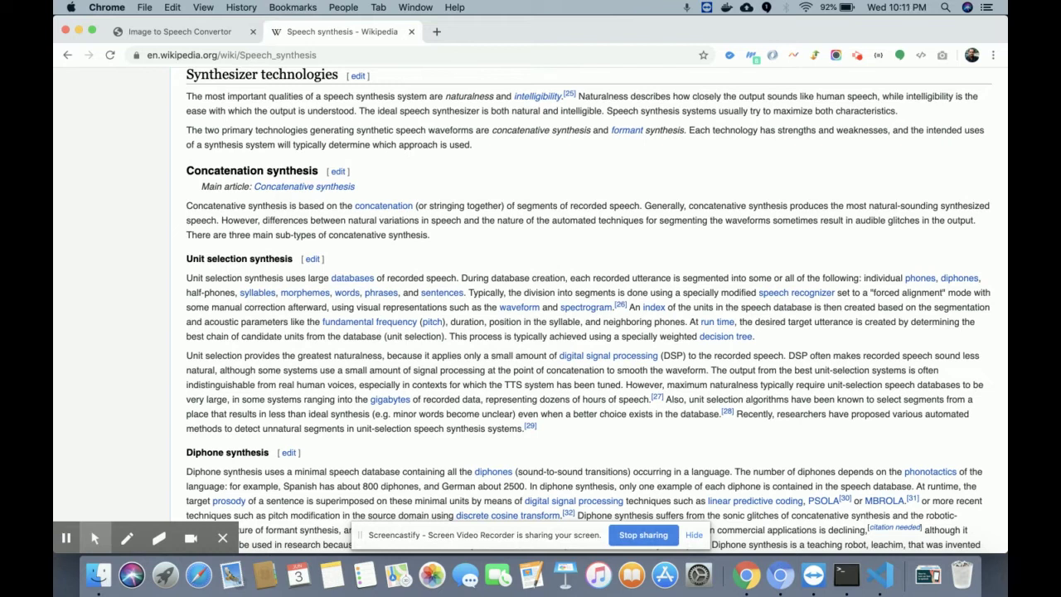
key(super+shift+3)
click(110, 572)
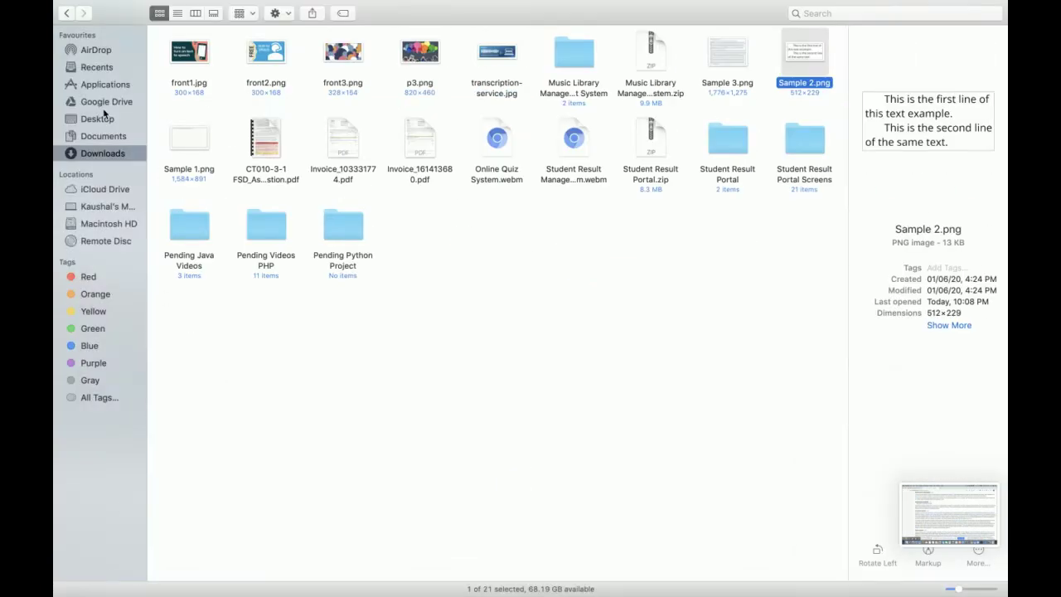
click(104, 118)
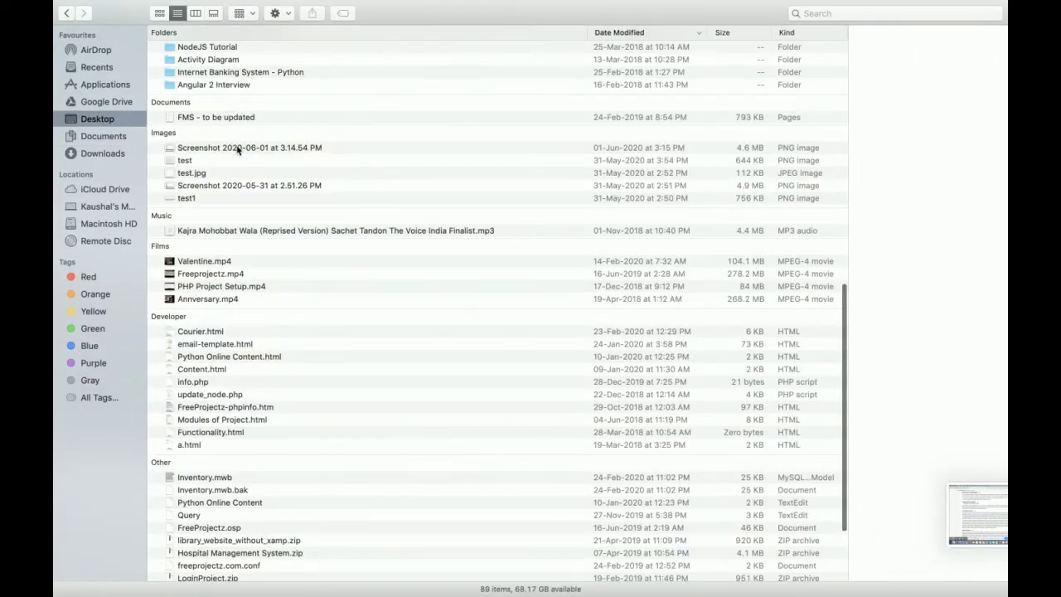
click(238, 149)
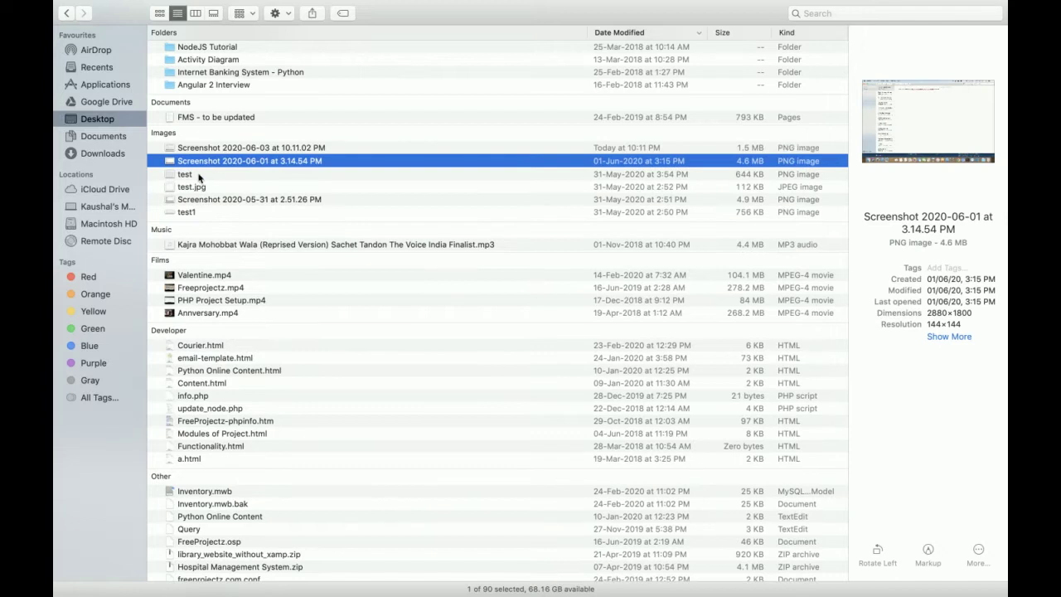
click(199, 175)
click(207, 149)
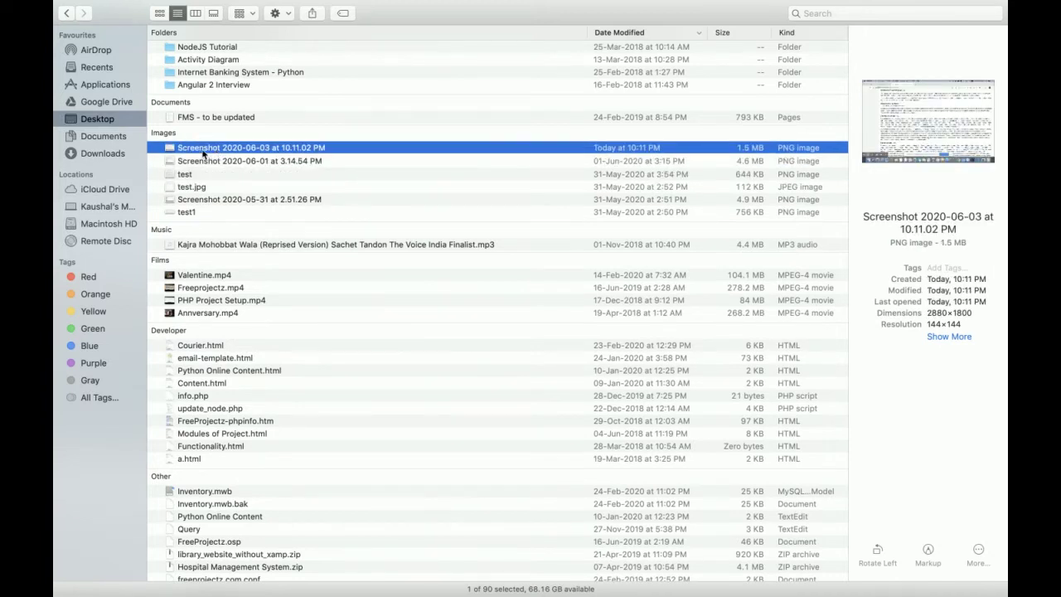
click(103, 153)
key(super+v)
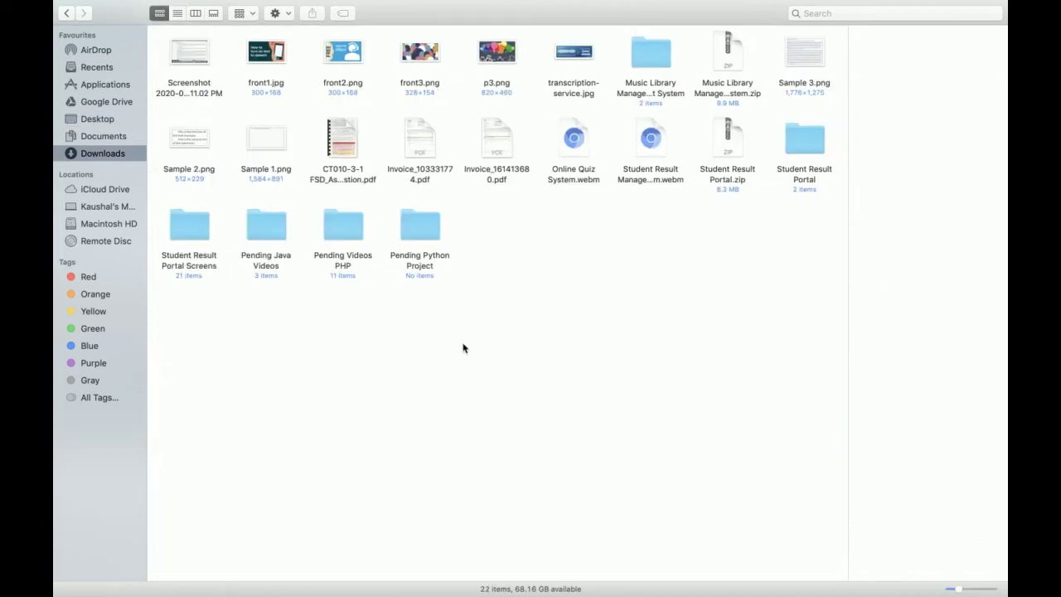
Open the new screenshot from Downloads in GIMP, converting it to the RGB working space.
click(207, 65)
right_click(206, 64)
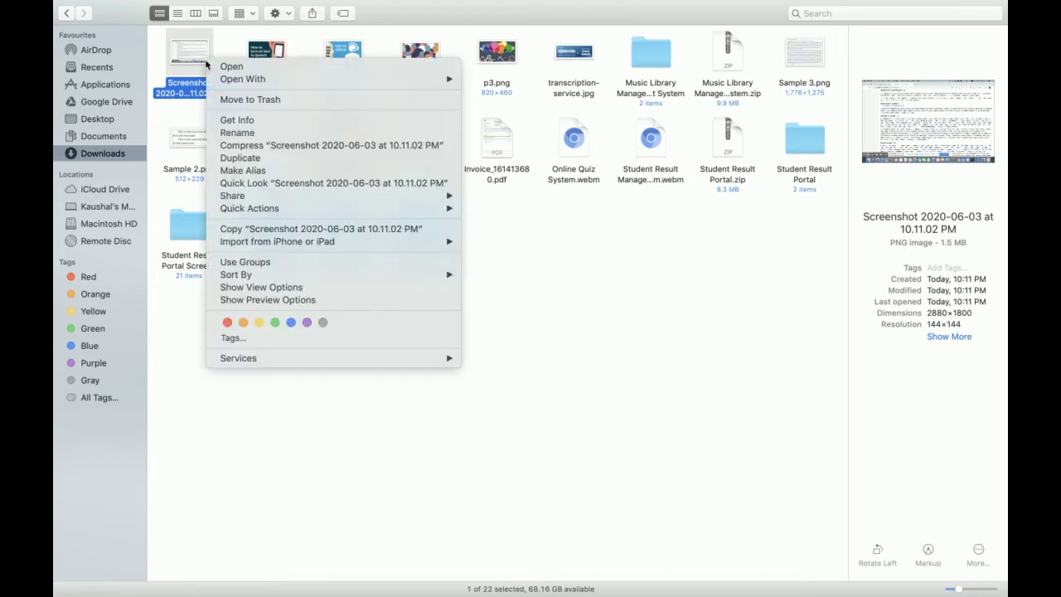
mouse_move(358, 80)
click(502, 143)
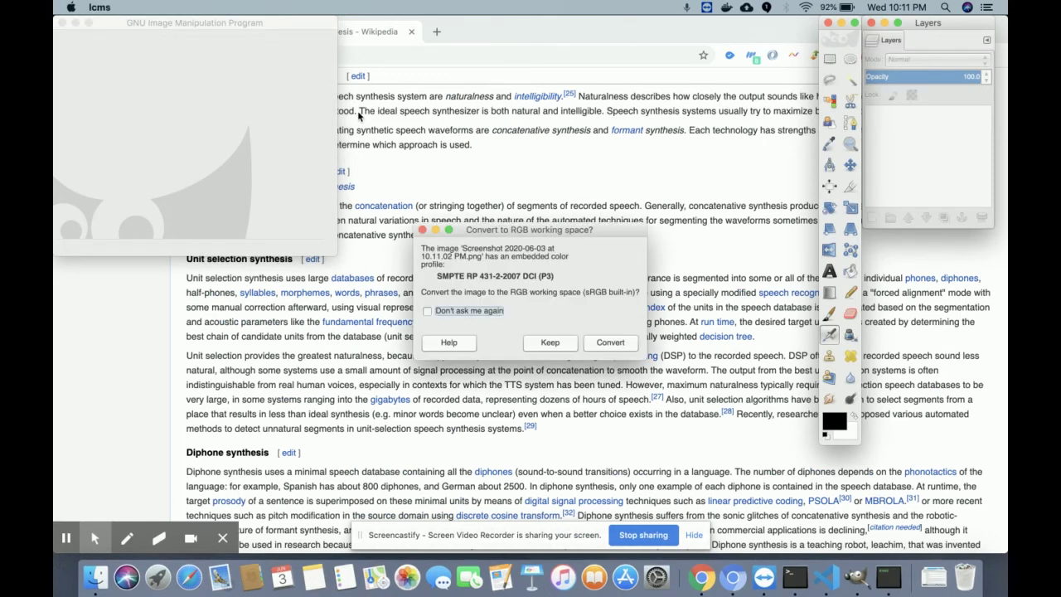
click(613, 342)
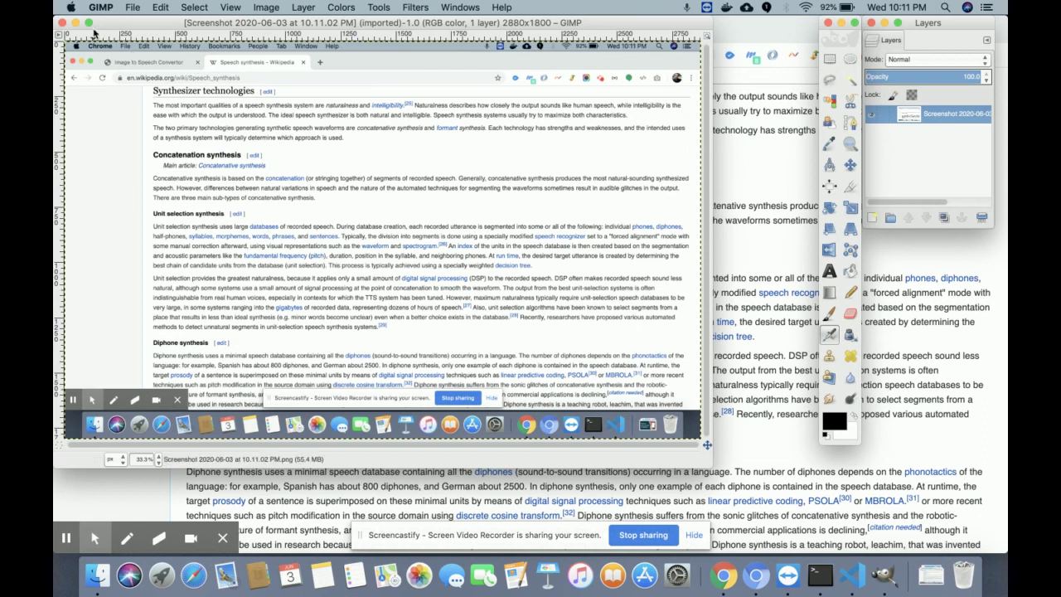
Crop the screenshot to about 2529×1086 pixels, keeping the article text from the opening paragraphs through the Unit selection synthesis section.
click(371, 8)
mouse_move(412, 10)
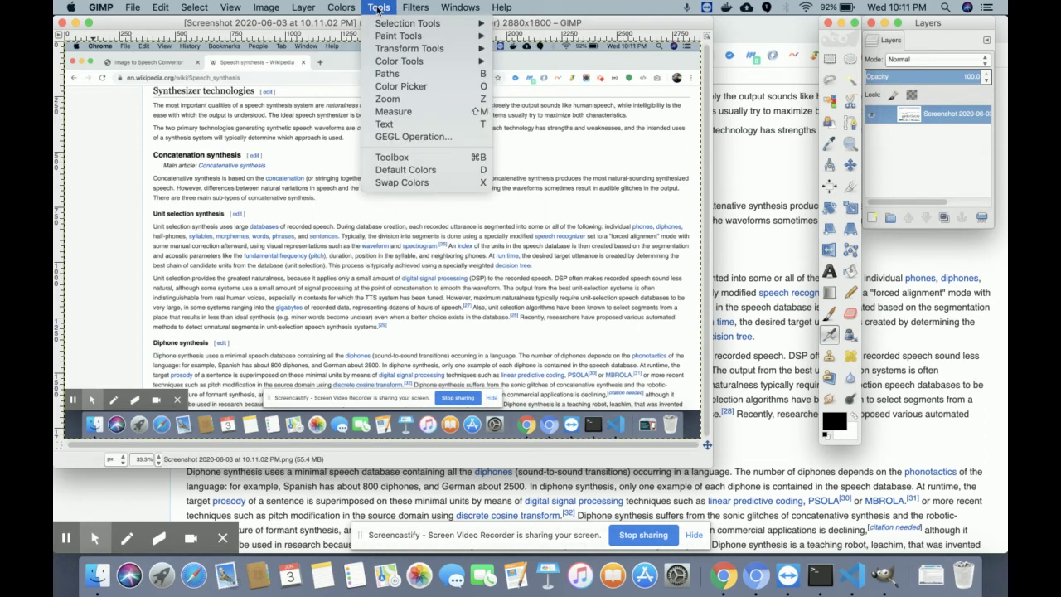
mouse_move(467, 50)
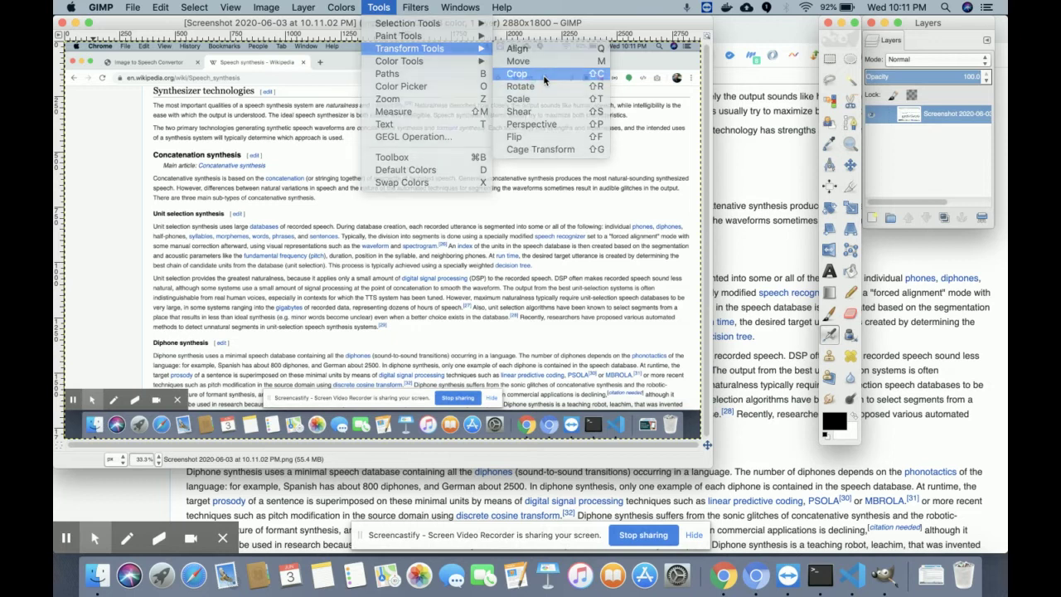
click(520, 73)
drag(138, 101, 698, 345)
drag(422, 119, 423, 117)
drag(372, 334, 373, 335)
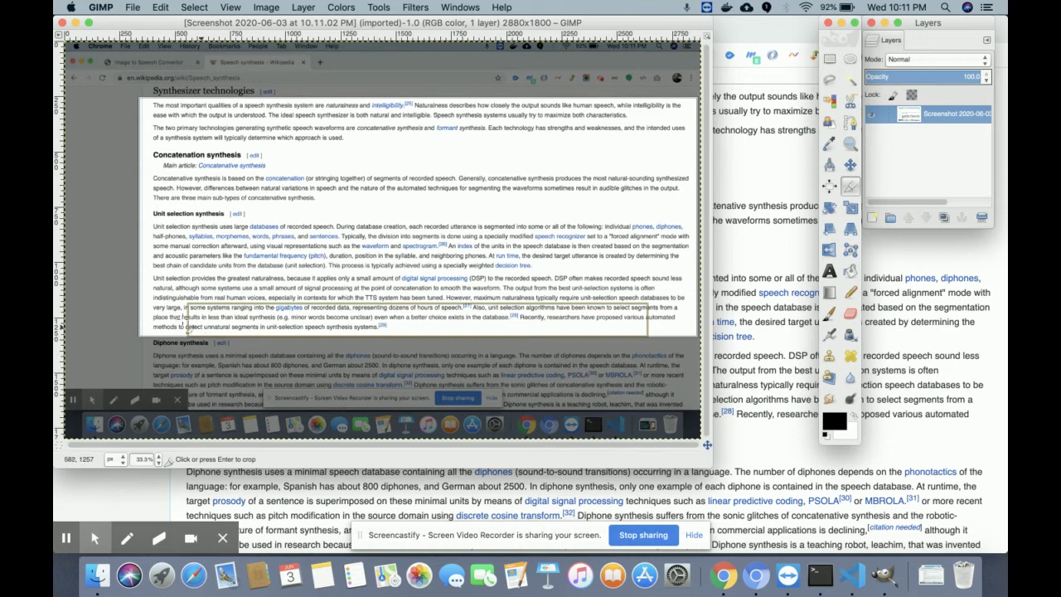
click(172, 316)
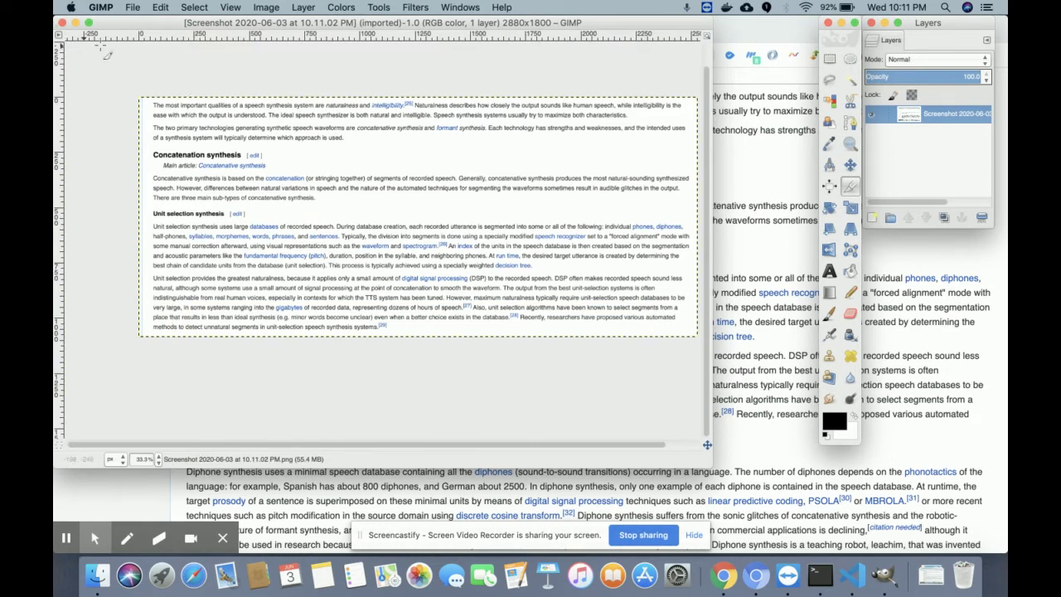
Overwrite the original screenshot PNG with the cropped image, then close it in GIMP, discarding the unsaved project changes.
click(131, 8)
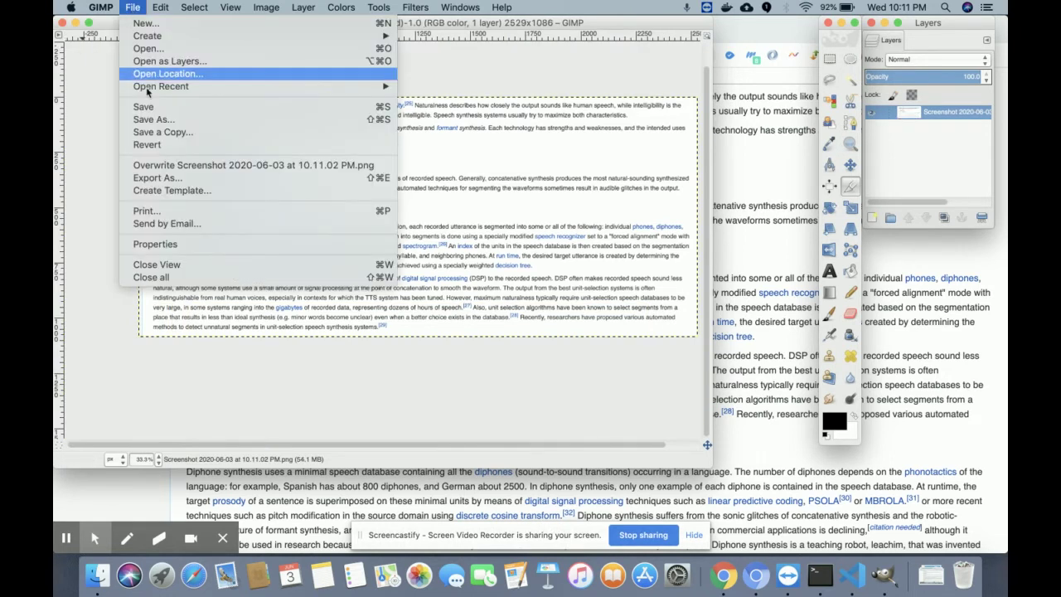
click(168, 166)
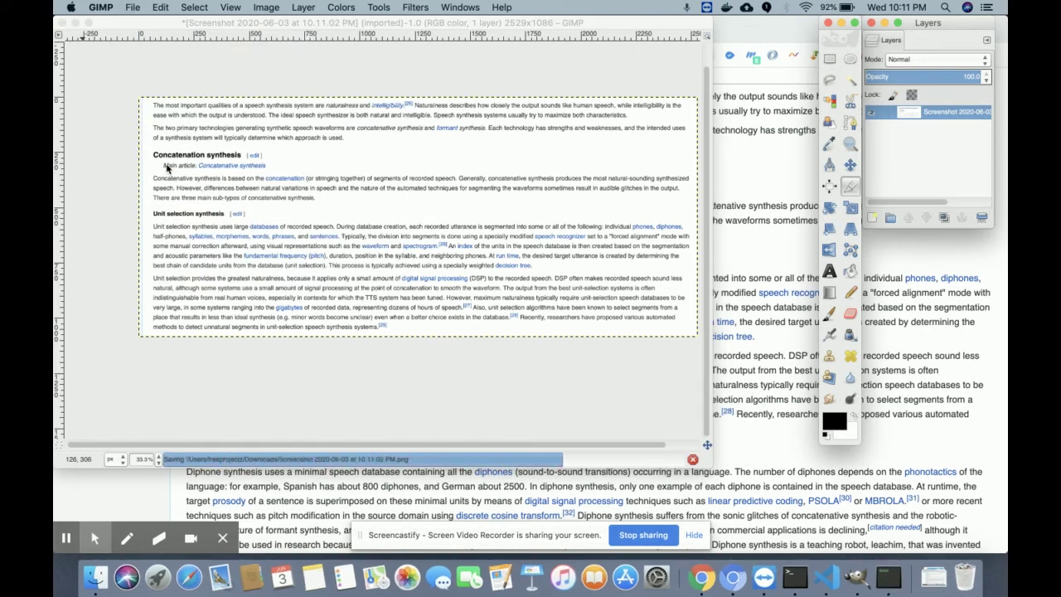
click(62, 23)
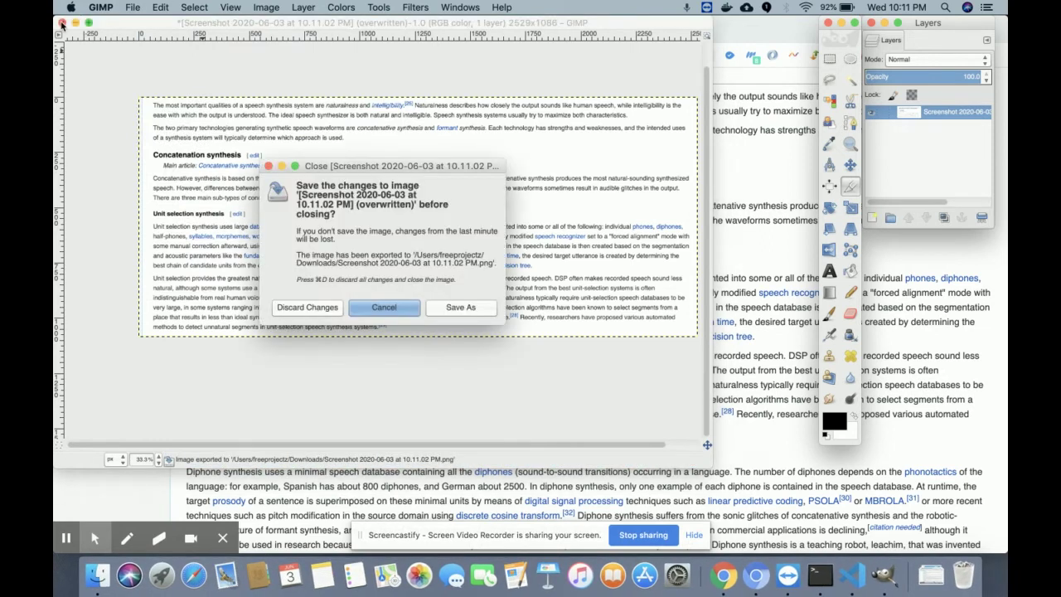
click(295, 309)
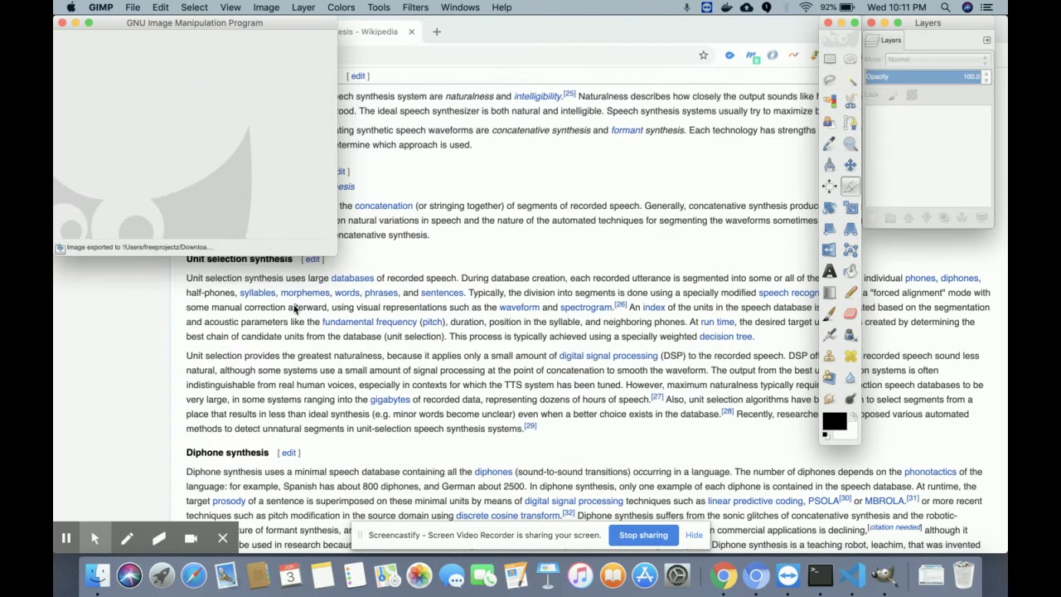
Switch to Chrome and open a new image upload form in the Image to Speech Convertor site.
click(452, 282)
click(179, 34)
scroll(587, 172, up, 3)
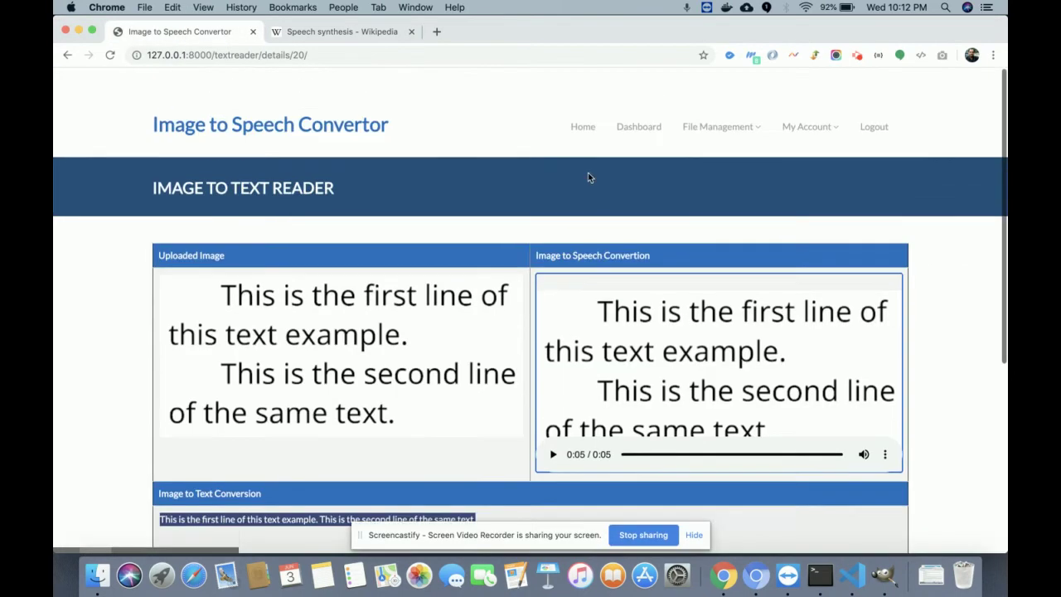
click(734, 99)
click(715, 139)
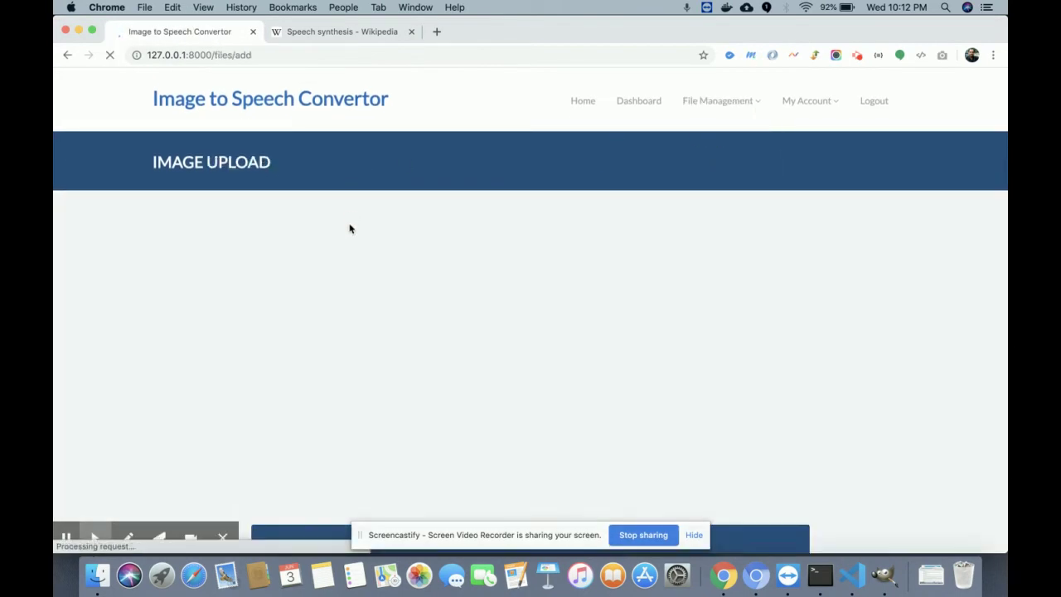
Enter "Complex Page Example" as the file name and choose Screenshot 2020-06-03 at 10.11.02 PM from Downloads as the upload file.
click(349, 316)
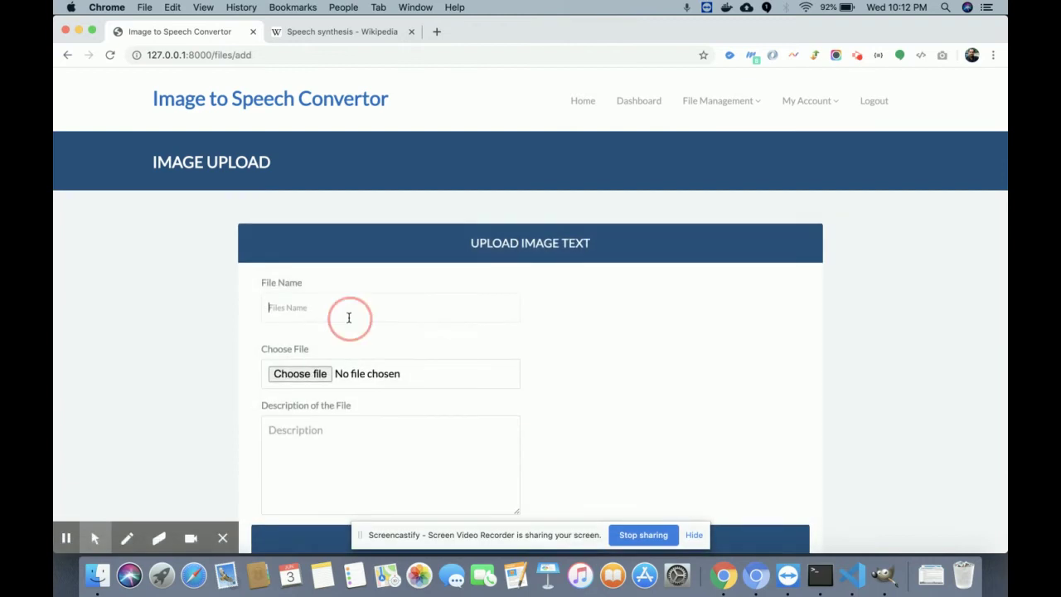
text(C)
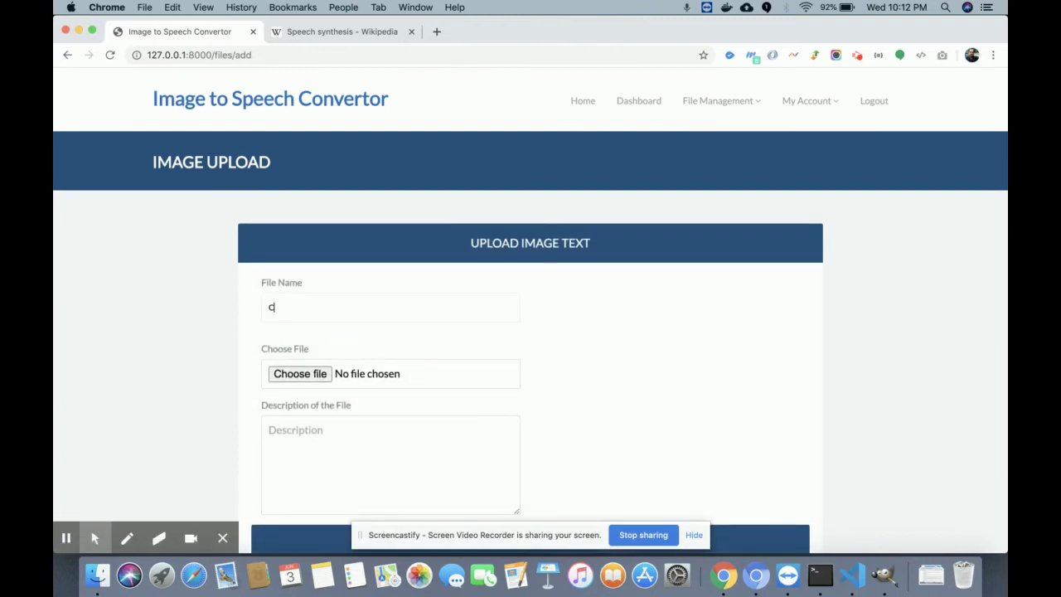
text(omplex Page Example)
click(318, 373)
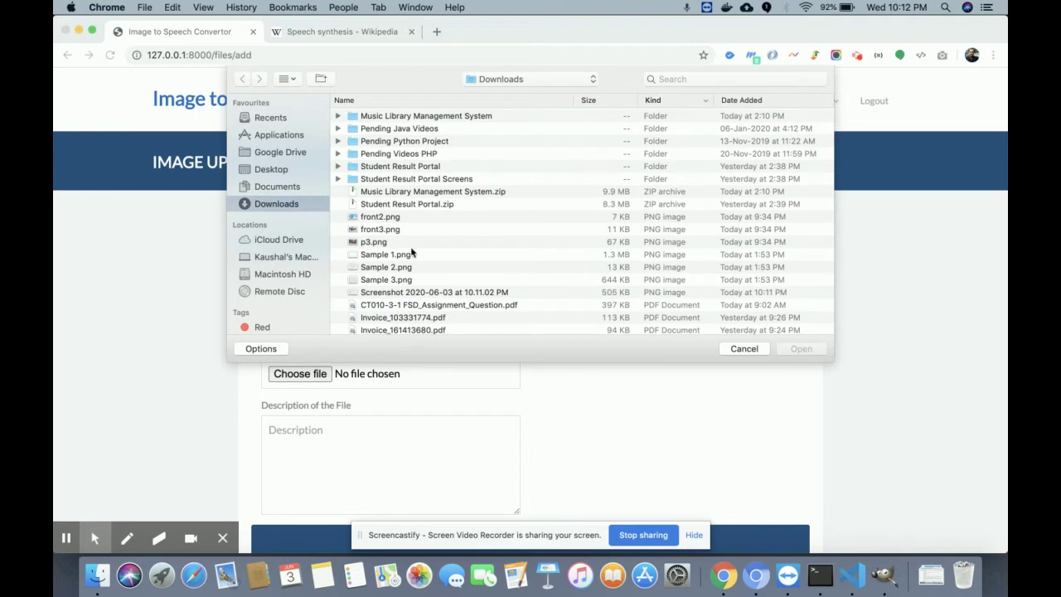
click(407, 294)
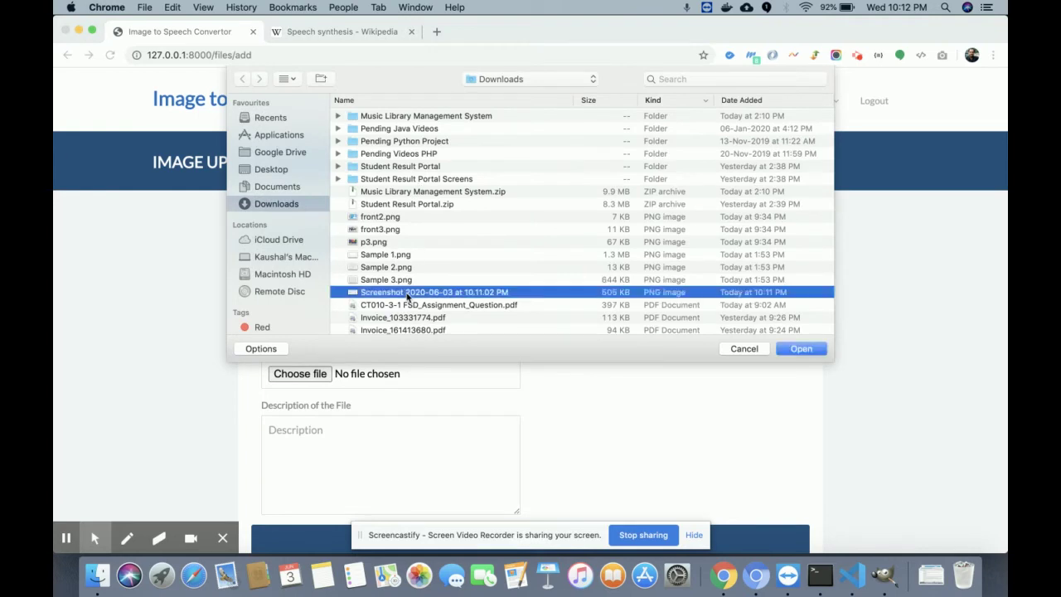
double_click(407, 294)
Copy the file name "Complex Page Example" into the file's description and submit the upload form.
click(390, 420)
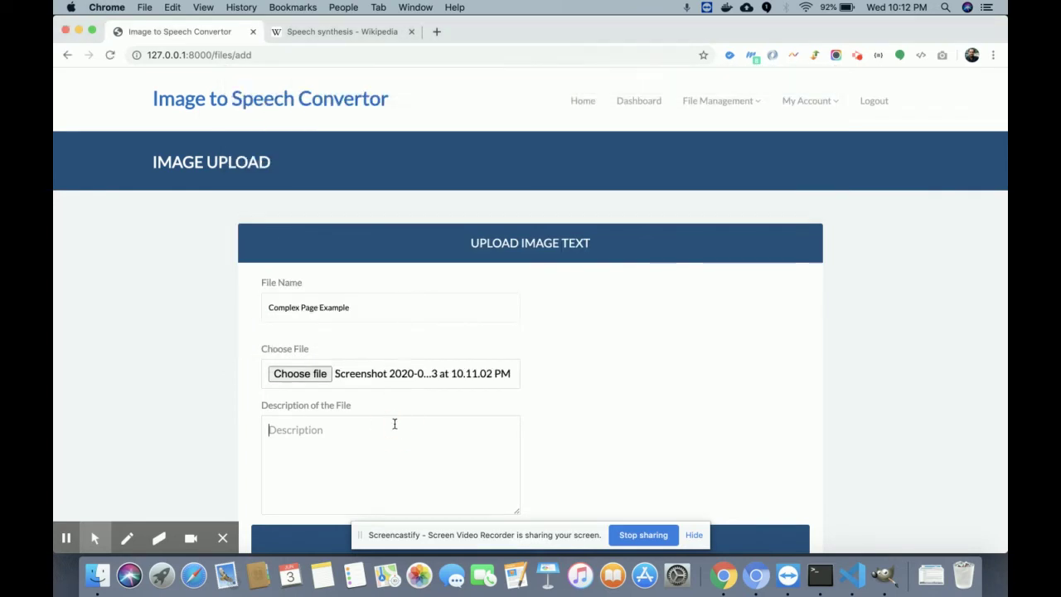
triple_click(395, 310)
click(374, 466)
text(Complex Page Example)
scroll(374, 466, down, 5)
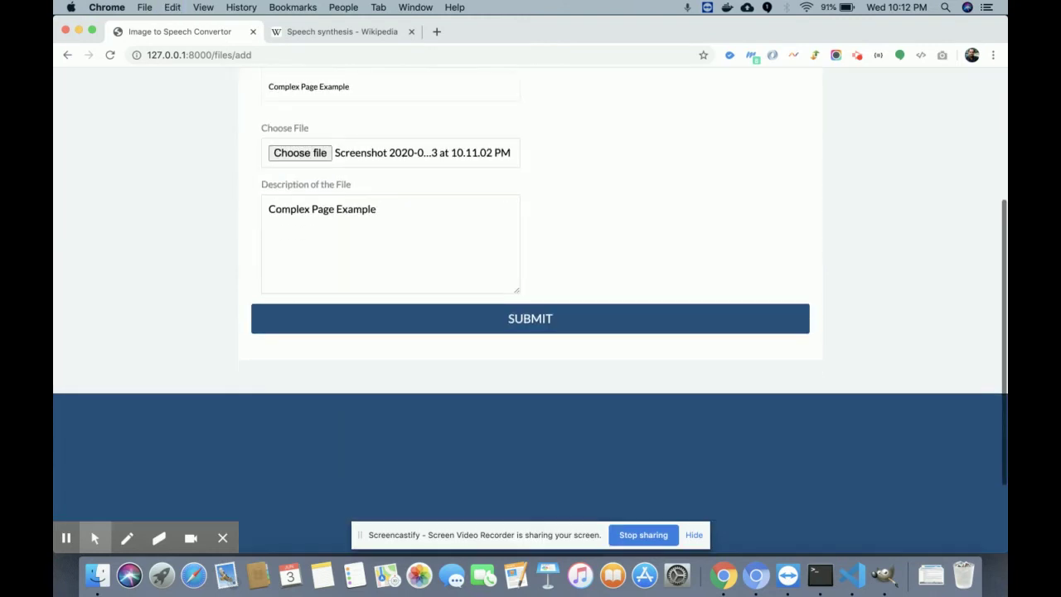
click(536, 312)
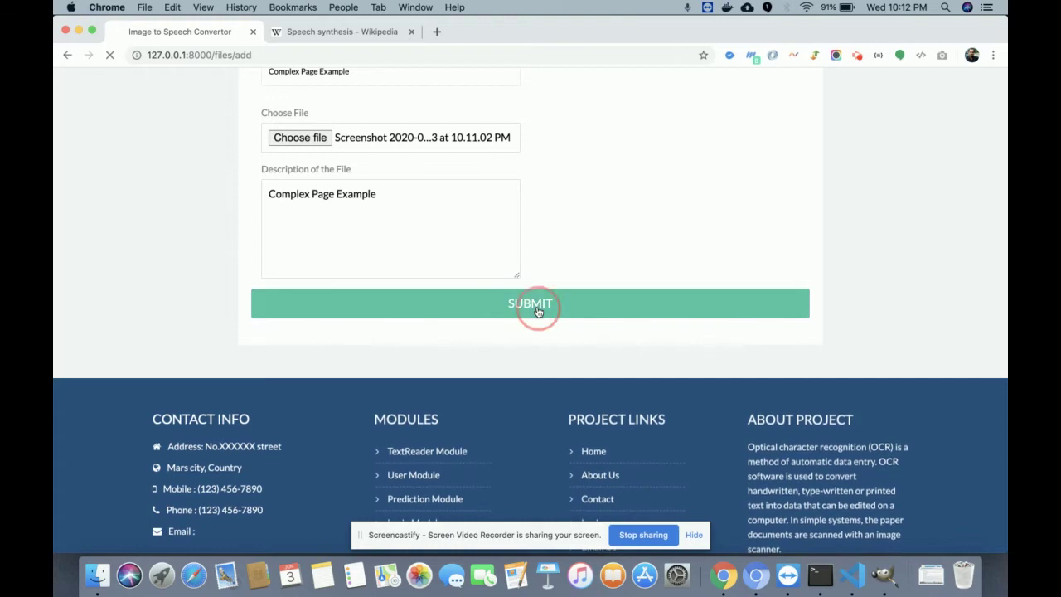
Examine the uploaded article image, its speech player and the full text conversion on the reader page.
scroll(535, 313, up, 2)
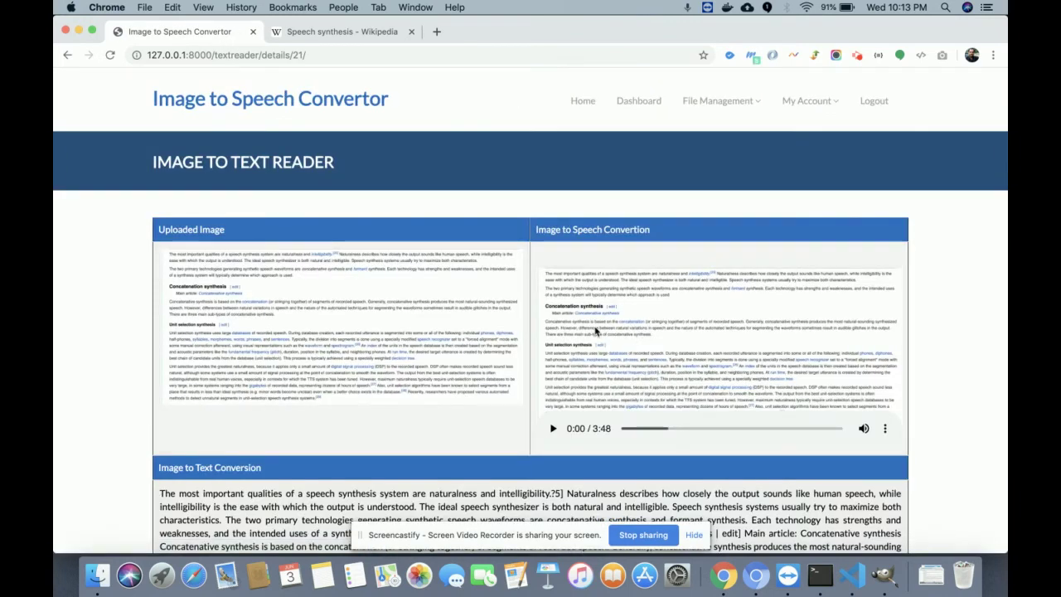
scroll(295, 301, down, 5)
scroll(222, 202, up, 4)
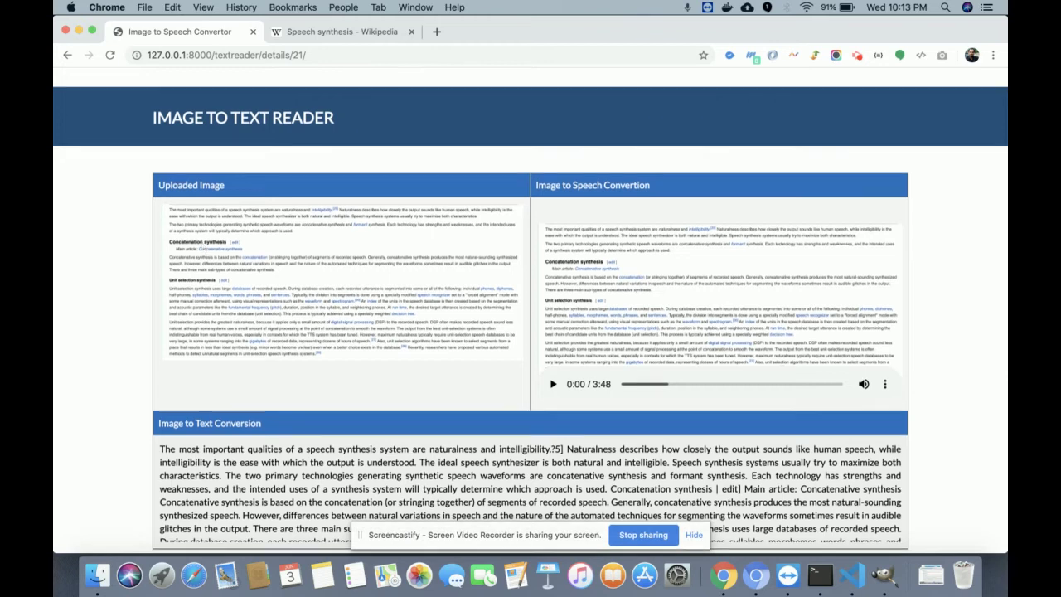
scroll(204, 247, down, 3)
scroll(270, 372, down, 2)
scroll(530, 373, down, 2)
scroll(531, 373, up, 5)
scroll(437, 199, up, 2)
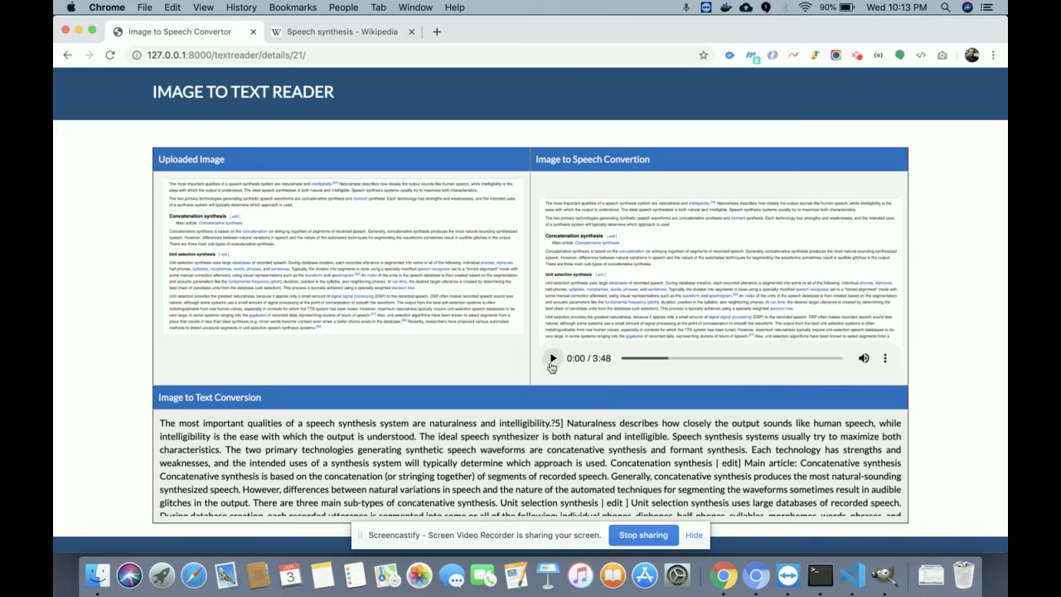
Play a few seconds of the article's generated speech, pause it, and review the converted text.
click(552, 359)
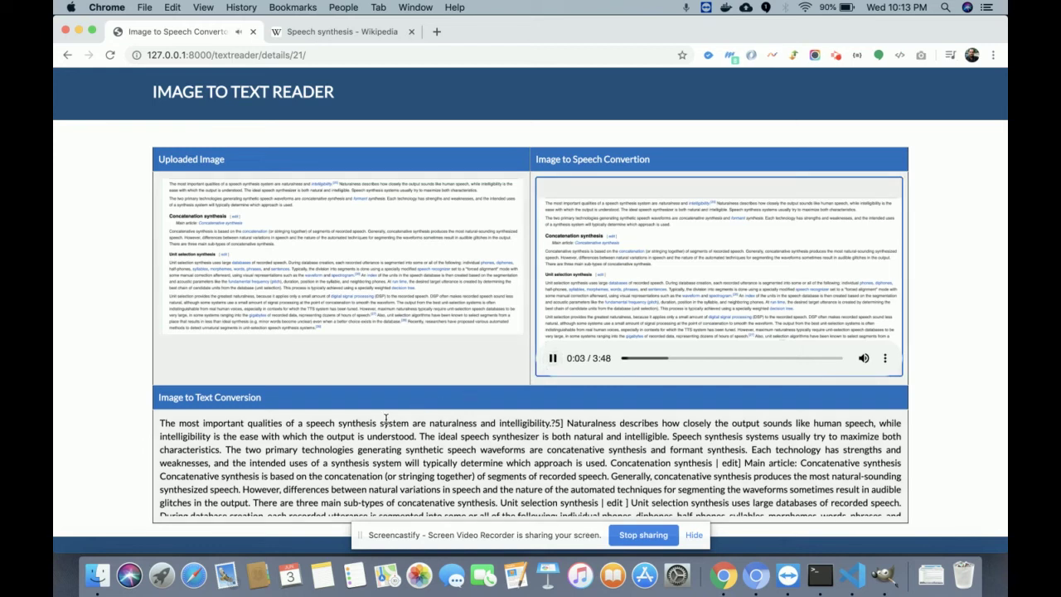
click(553, 359)
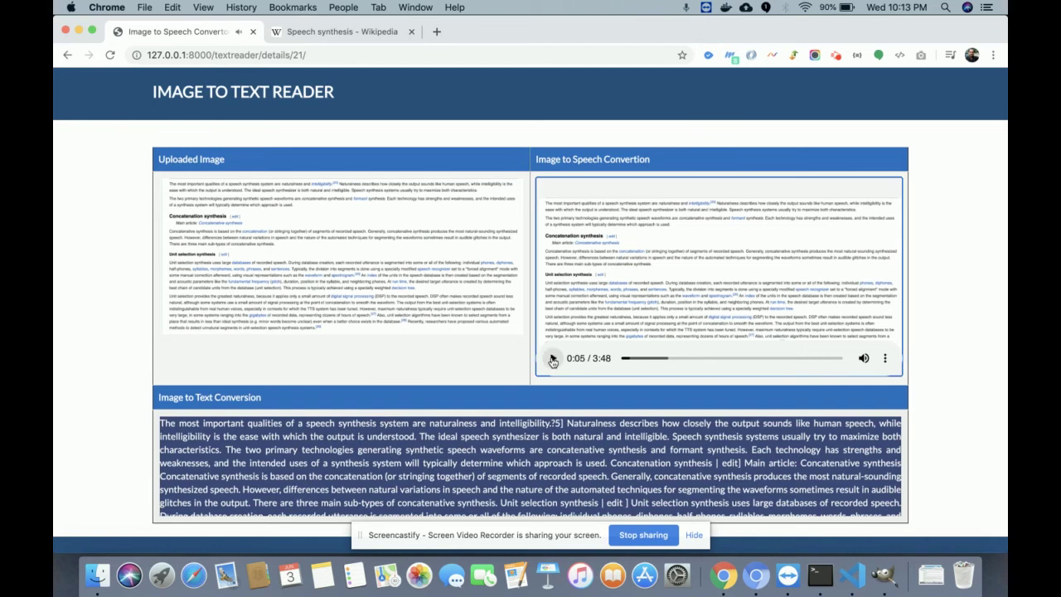
scroll(510, 406, down, 3)
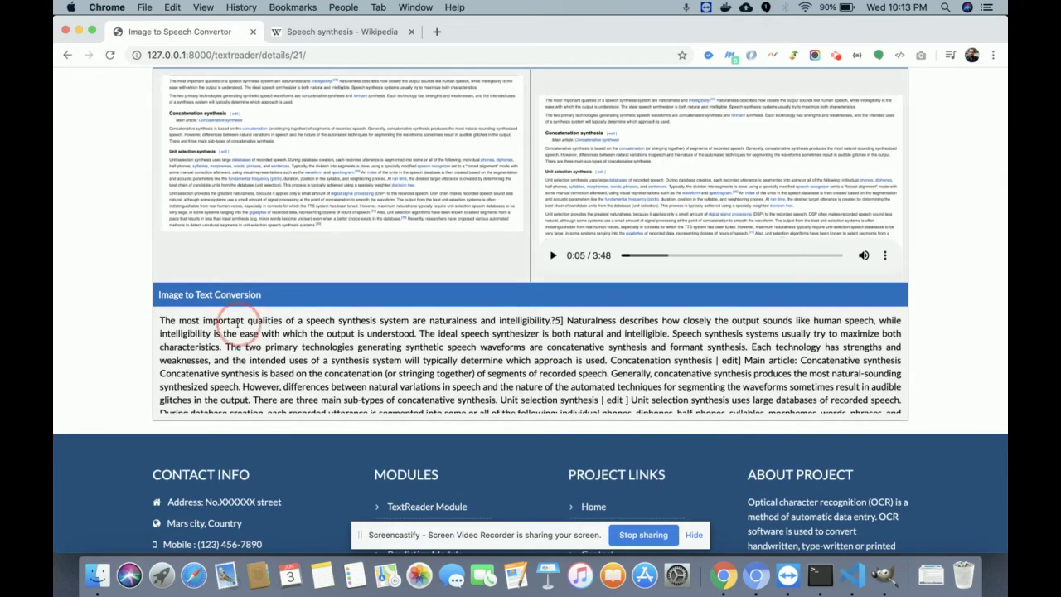
Replay the article's generated speech from the beginning, pause it after about 17 seconds, and compare it with the converted text.
drag(632, 257, 607, 258)
click(552, 260)
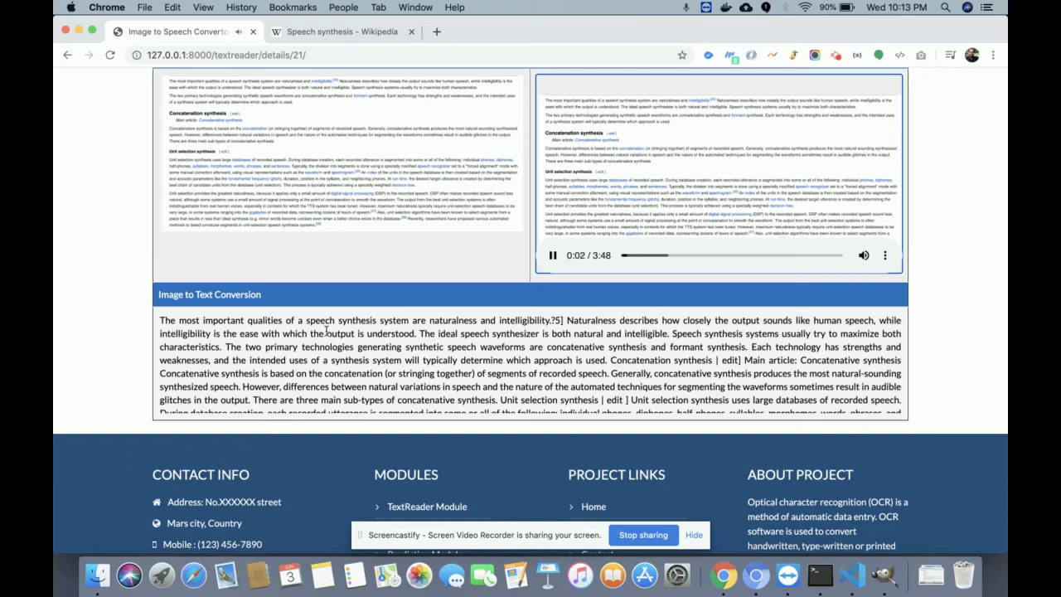
scroll(369, 342, down, 2)
scroll(897, 332, up, 2)
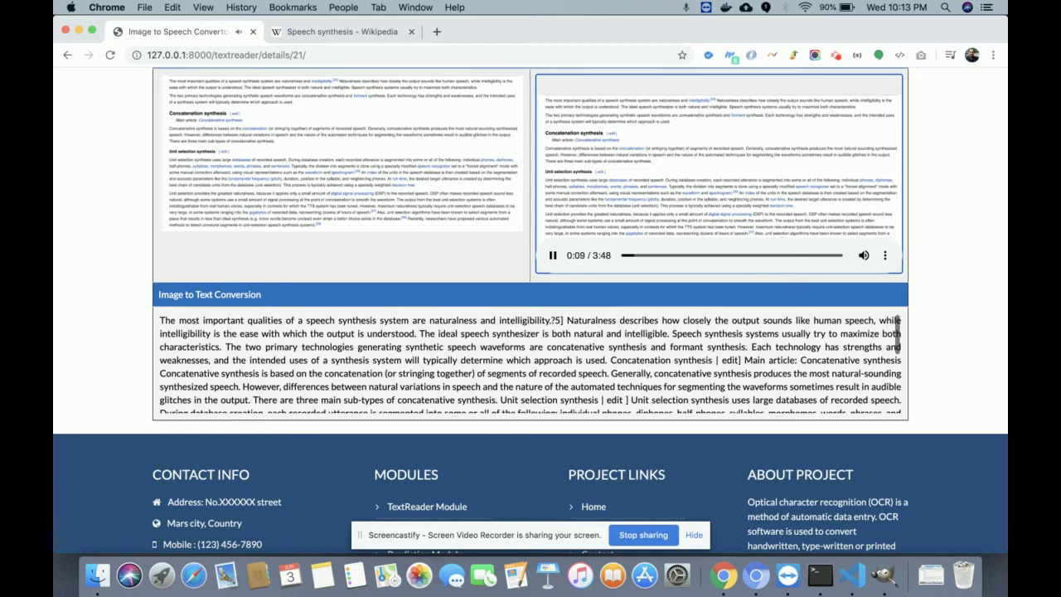
scroll(896, 332, up, 1)
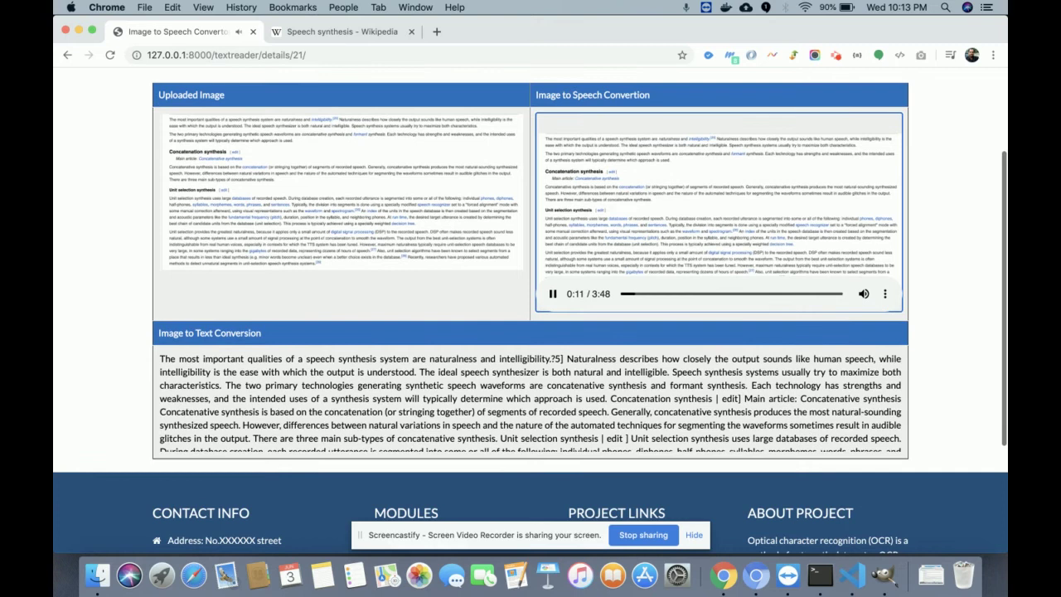
click(544, 301)
scroll(544, 303, up, 1)
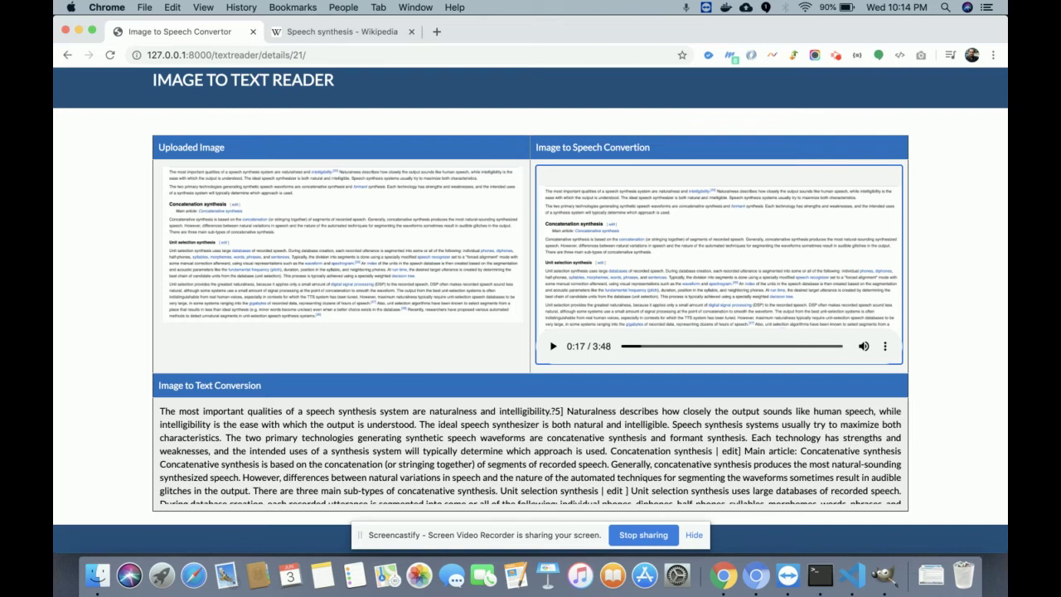
scroll(530, 331, up, 2)
scroll(530, 332, down, 5)
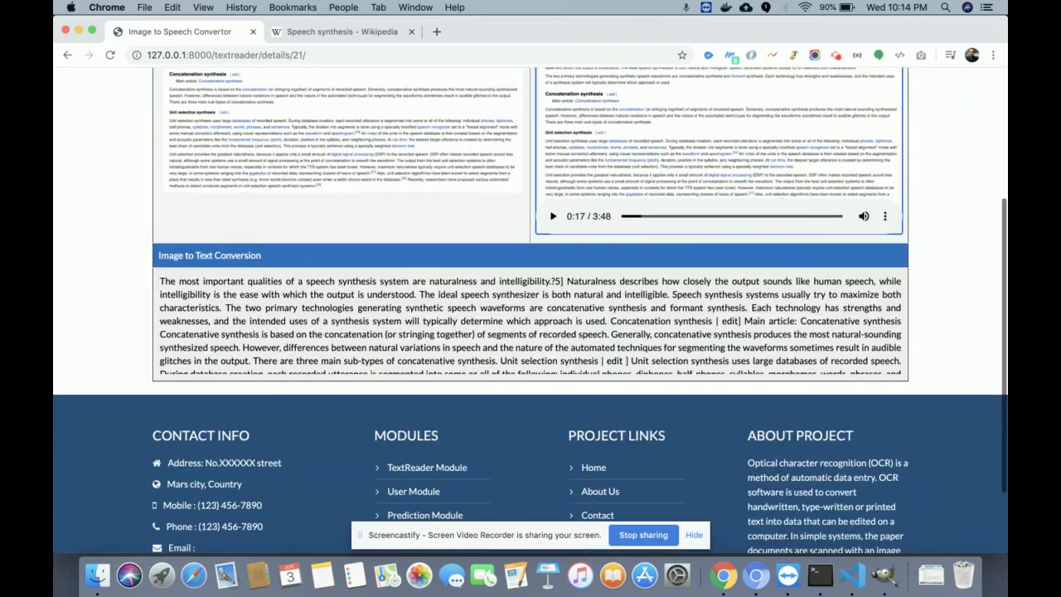
scroll(733, 118, up, 5)
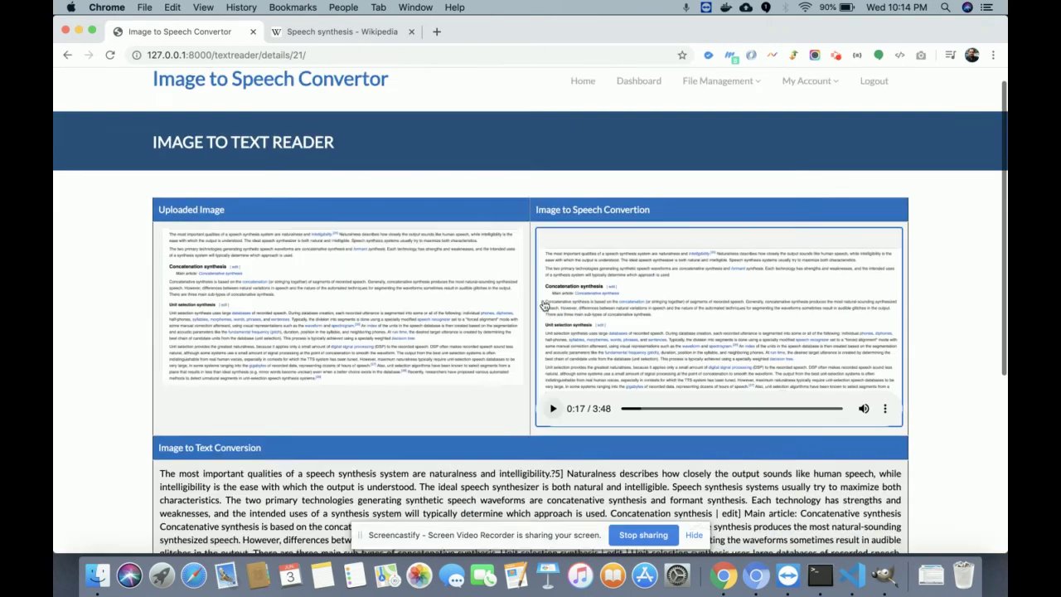
Open the image upload form and look over its file name, file choice and description fields.
click(731, 104)
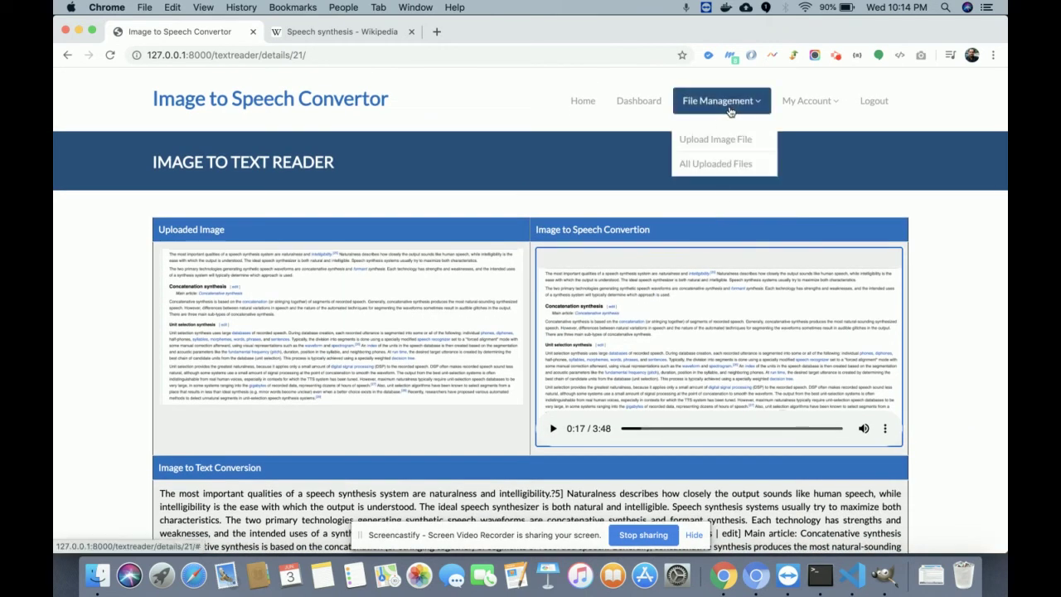
click(706, 137)
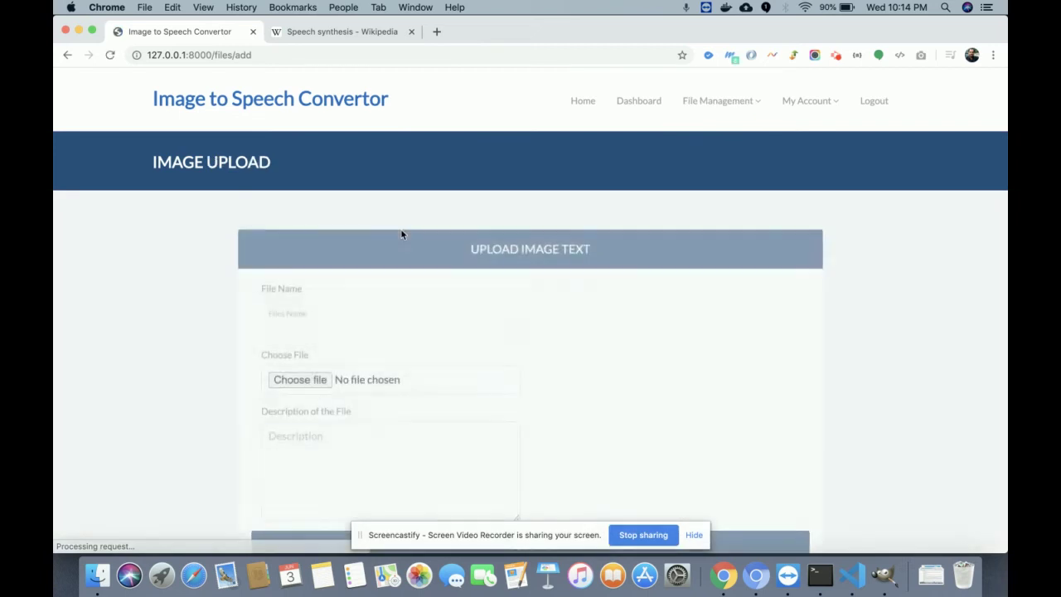
scroll(402, 232, down, 3)
scroll(402, 232, up, 3)
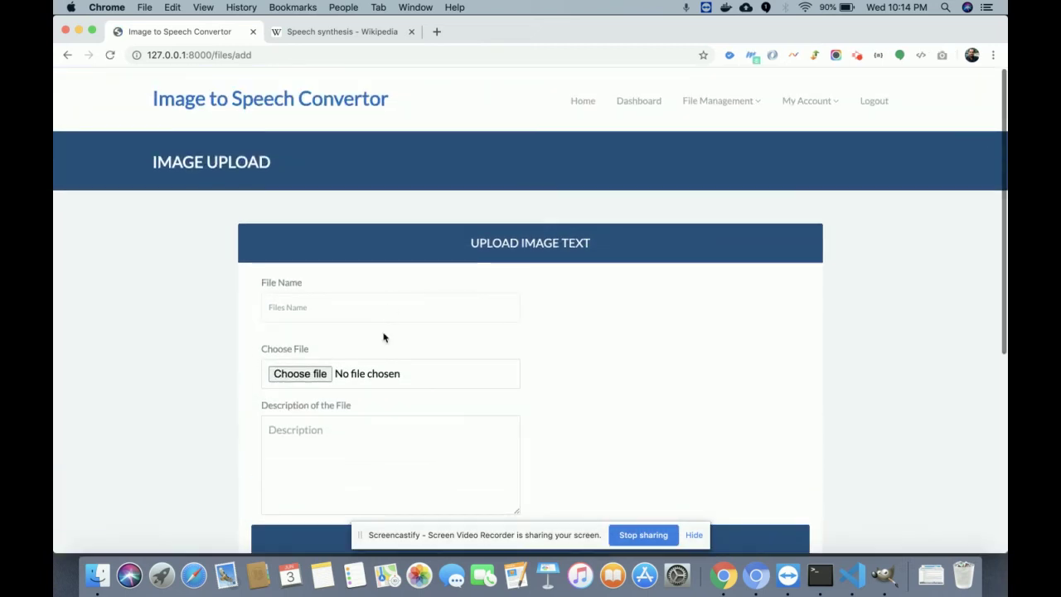
scroll(426, 338, down, 1)
Open the list of all uploaded files and look over its entries.
click(736, 104)
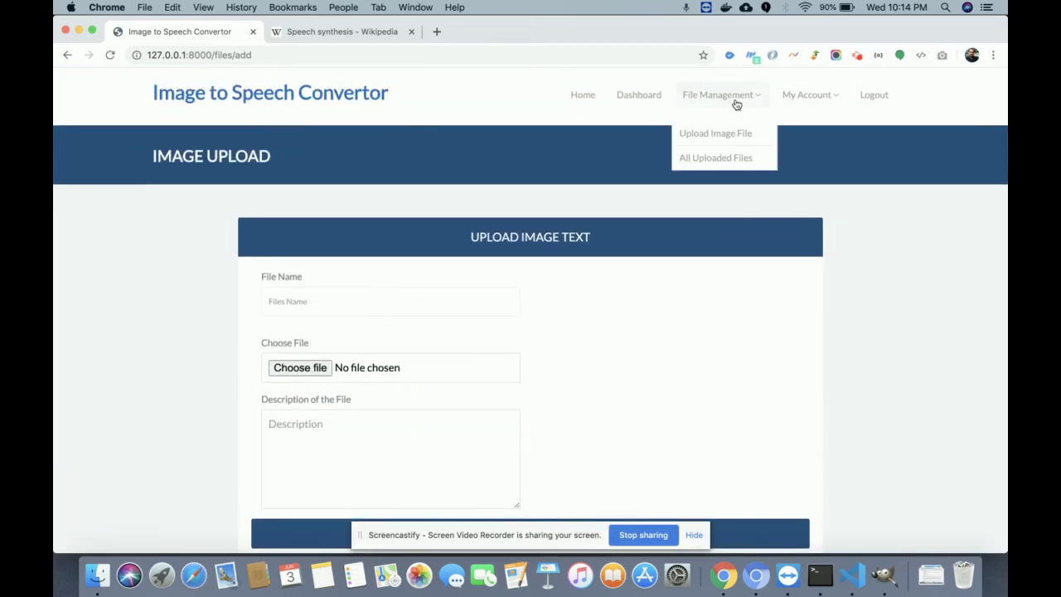
click(715, 157)
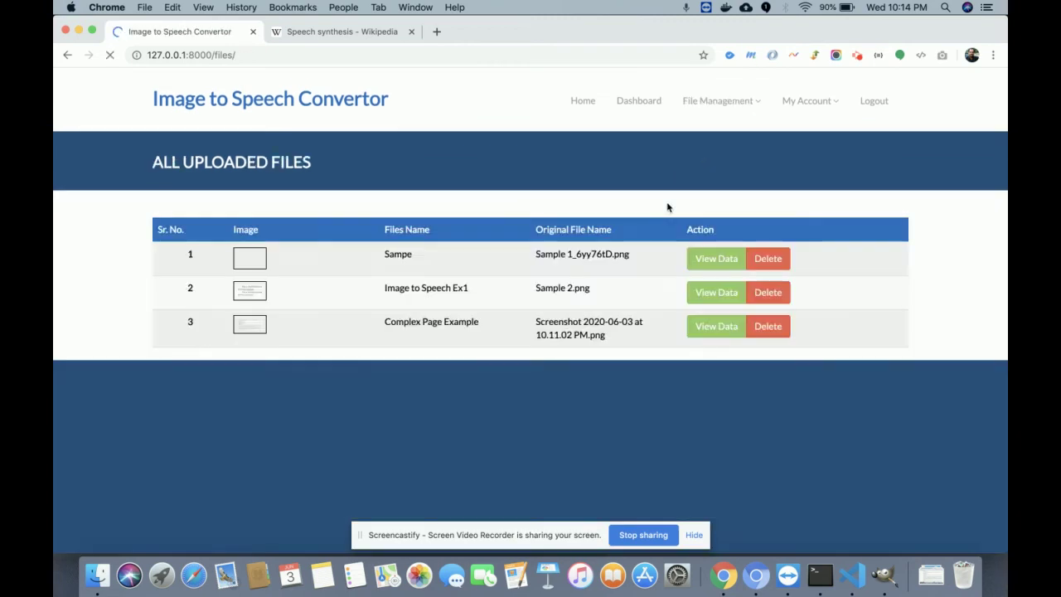
scroll(654, 218, down, 2)
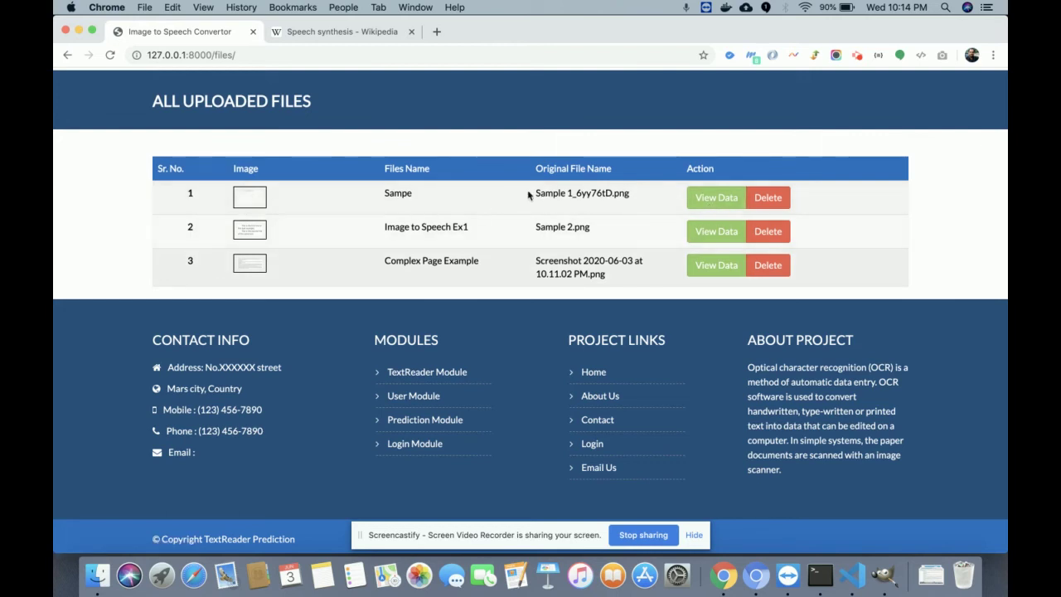
View the data of the uploaded file Sampe and play its generated speech against the converted text.
click(698, 196)
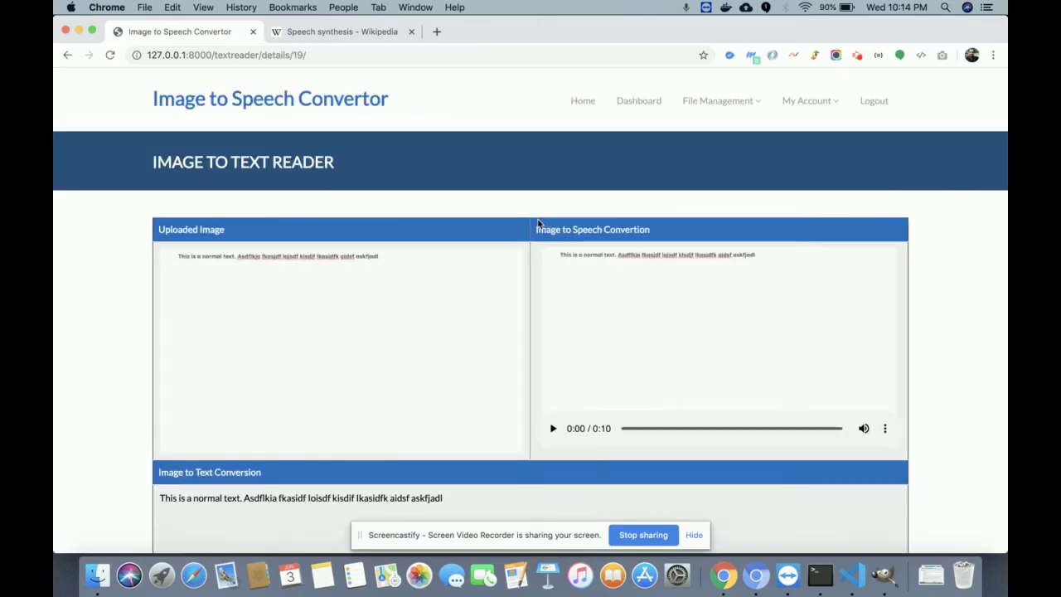
scroll(535, 372, down, 1)
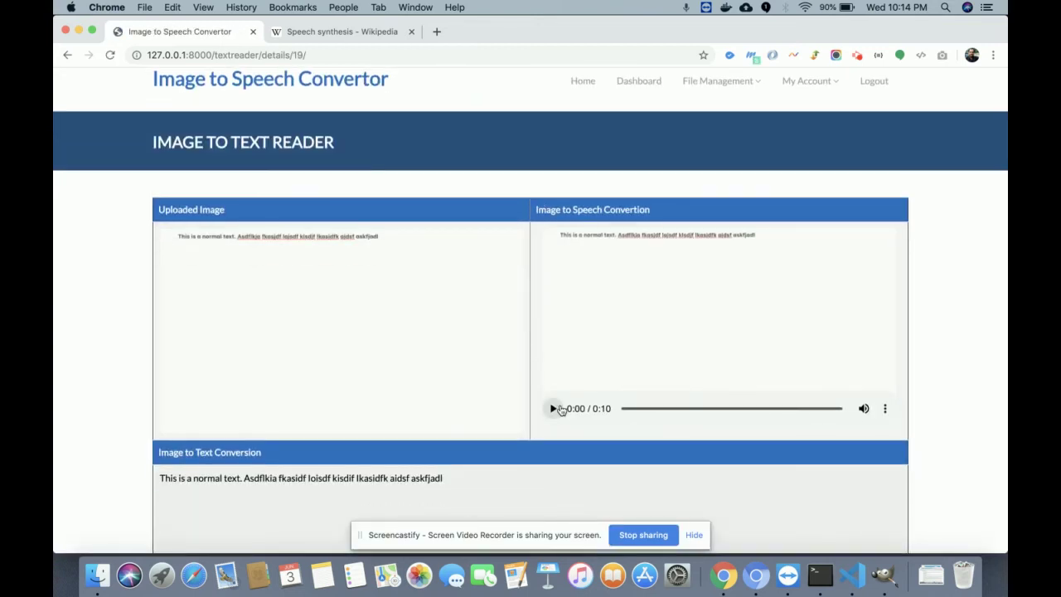
scroll(346, 451, down, 3)
click(438, 371)
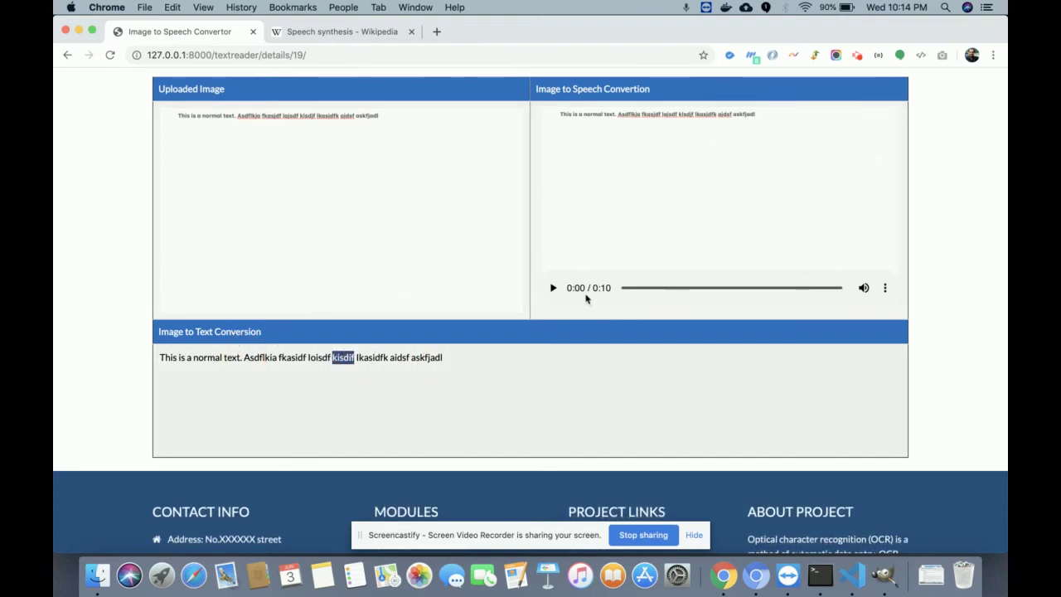
click(549, 288)
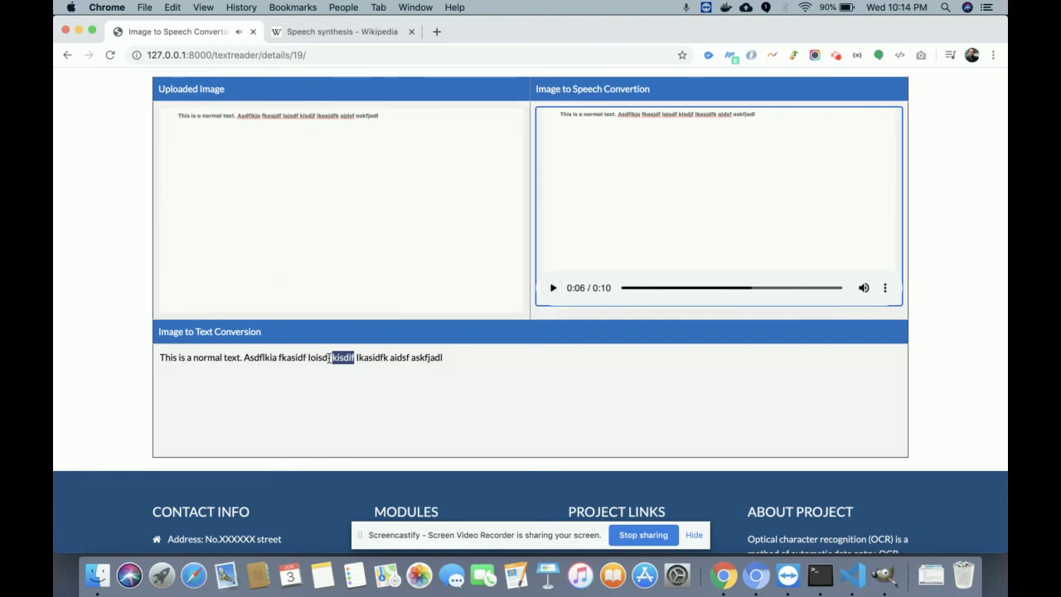
Return to the list of all uploaded files and view the data of Complex Page Example.
scroll(361, 373, up, 3)
mouse_move(743, 105)
click(723, 162)
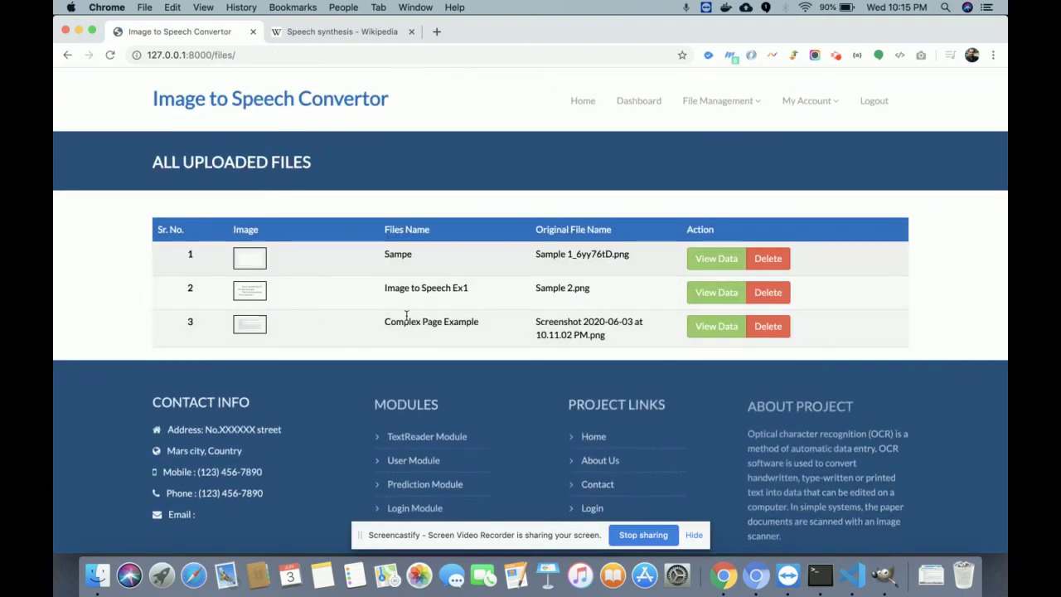
triple_click(406, 322)
click(714, 328)
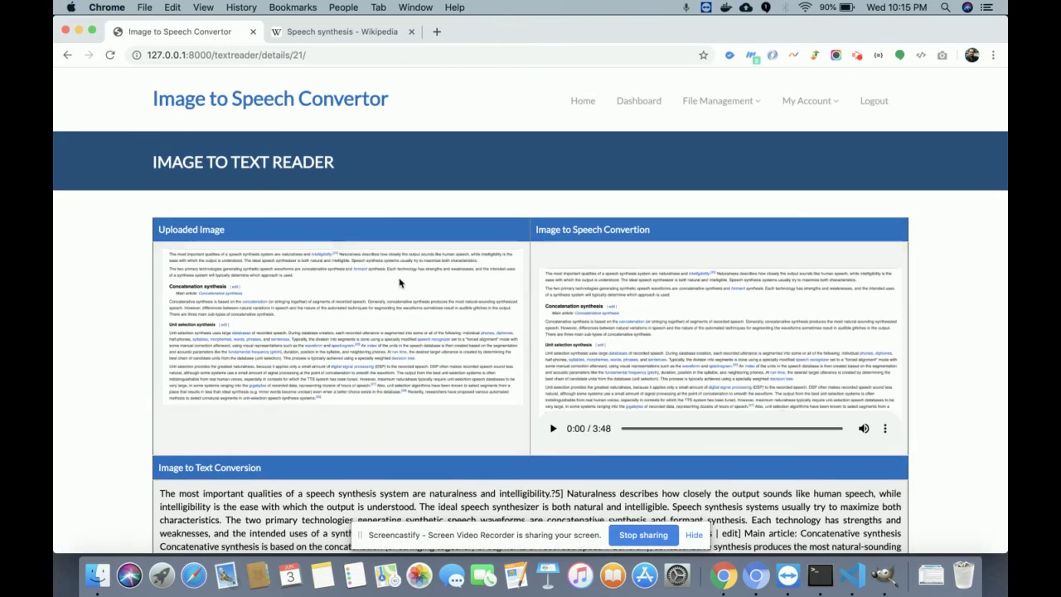
Play about three seconds of the Complex Page Example speech and pause it.
scroll(398, 279, down, 5)
click(554, 217)
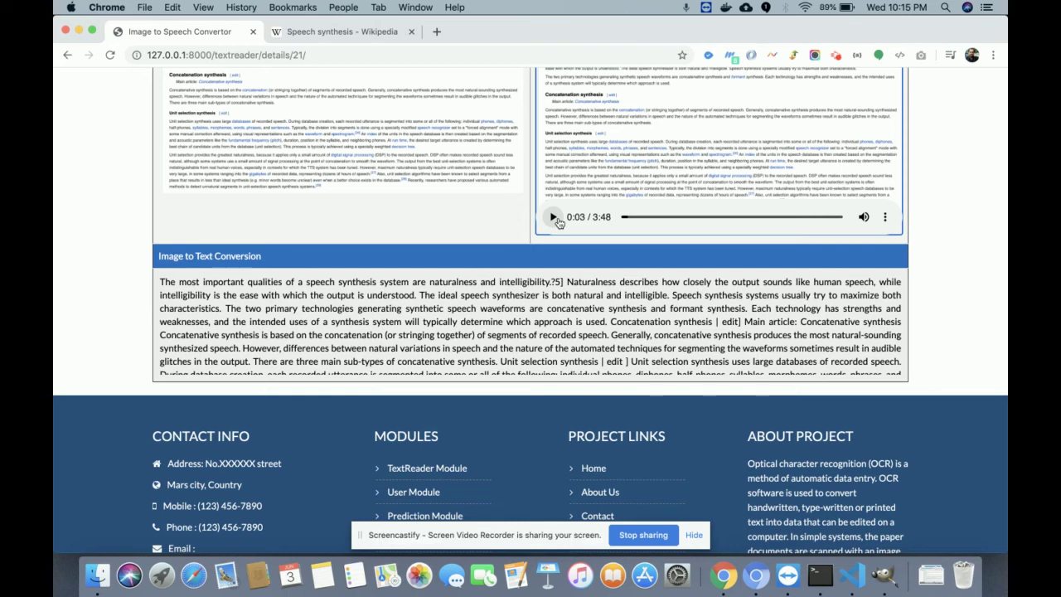
scroll(558, 222, up, 5)
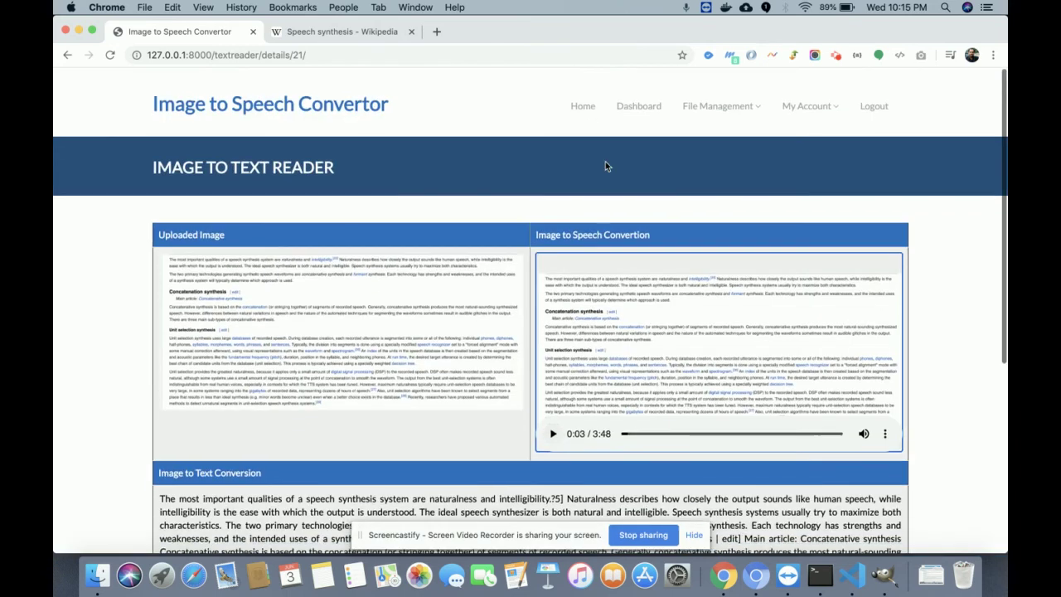
Open the account details page and look over the user's login and personal details.
mouse_move(805, 115)
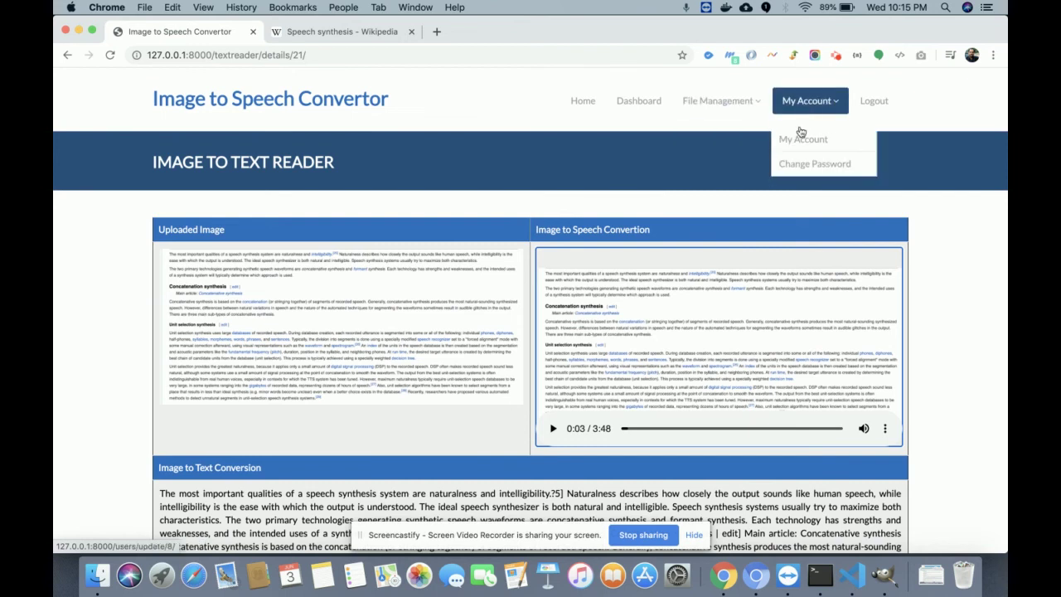
click(802, 139)
scroll(671, 256, down, 5)
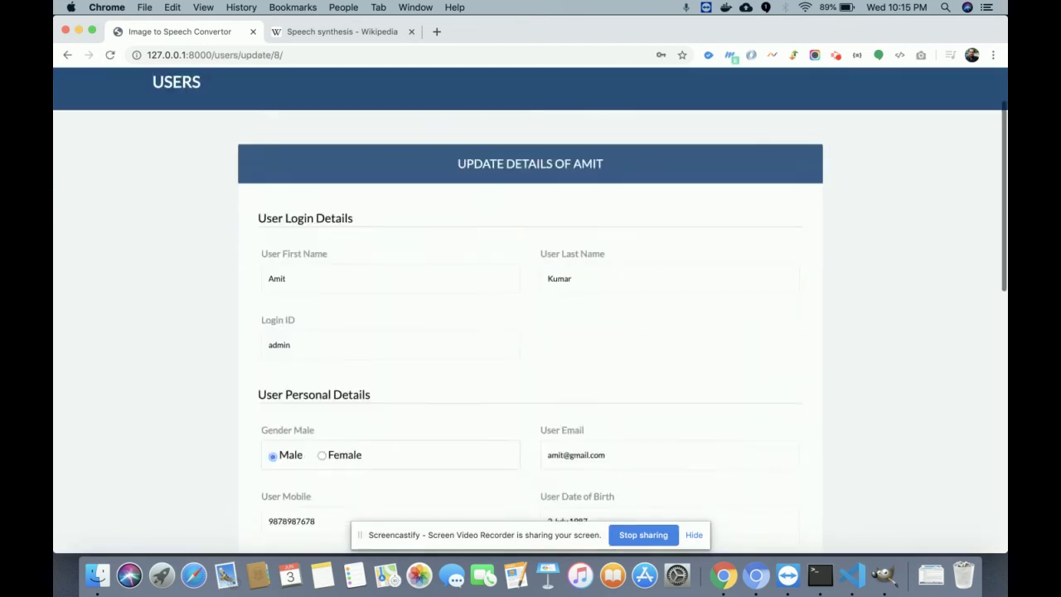
scroll(671, 257, up, 5)
Open the change password page and look over its new and confirm password fields.
mouse_move(847, 116)
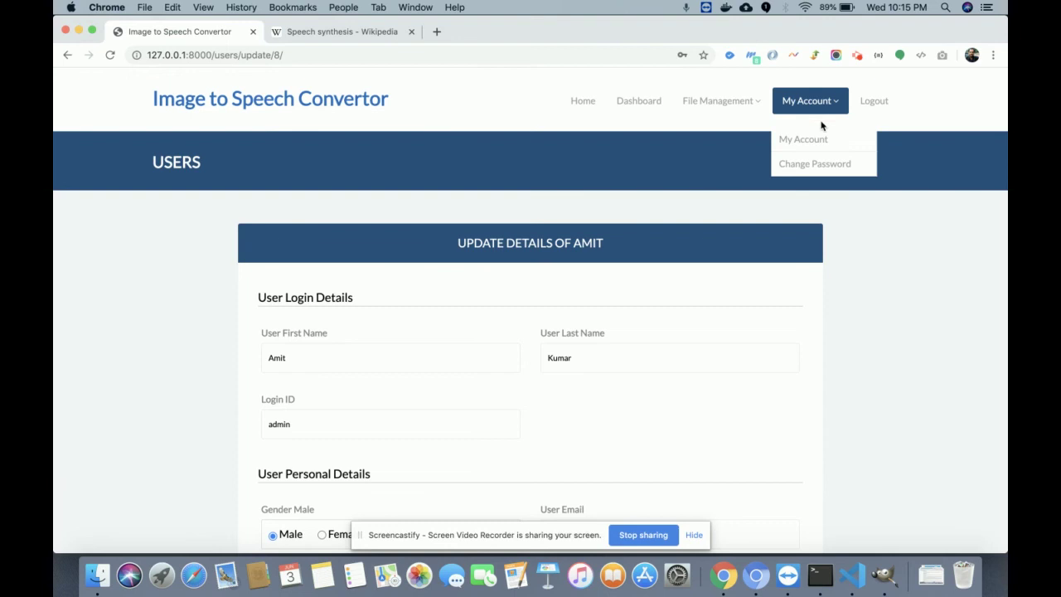
click(807, 165)
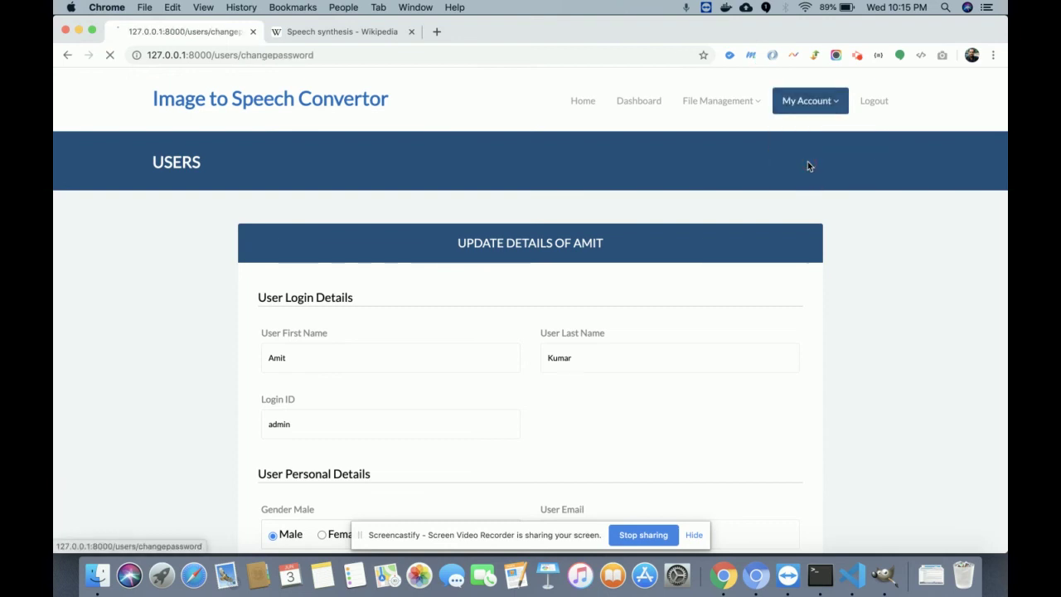
scroll(705, 261, down, 1)
scroll(705, 261, up, 1)
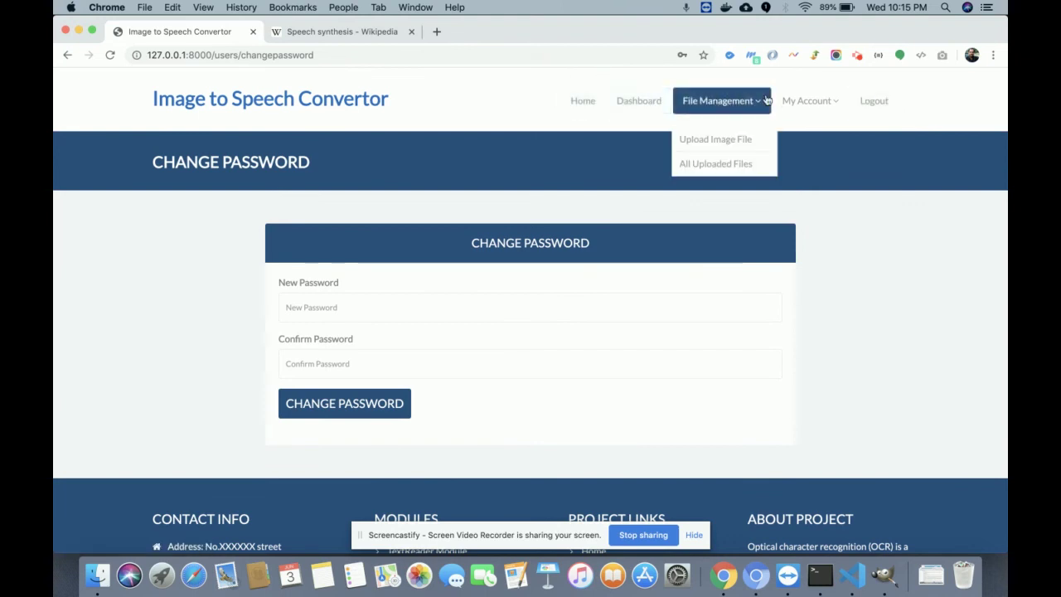
Log out of the account and sign back in from the login page.
click(869, 103)
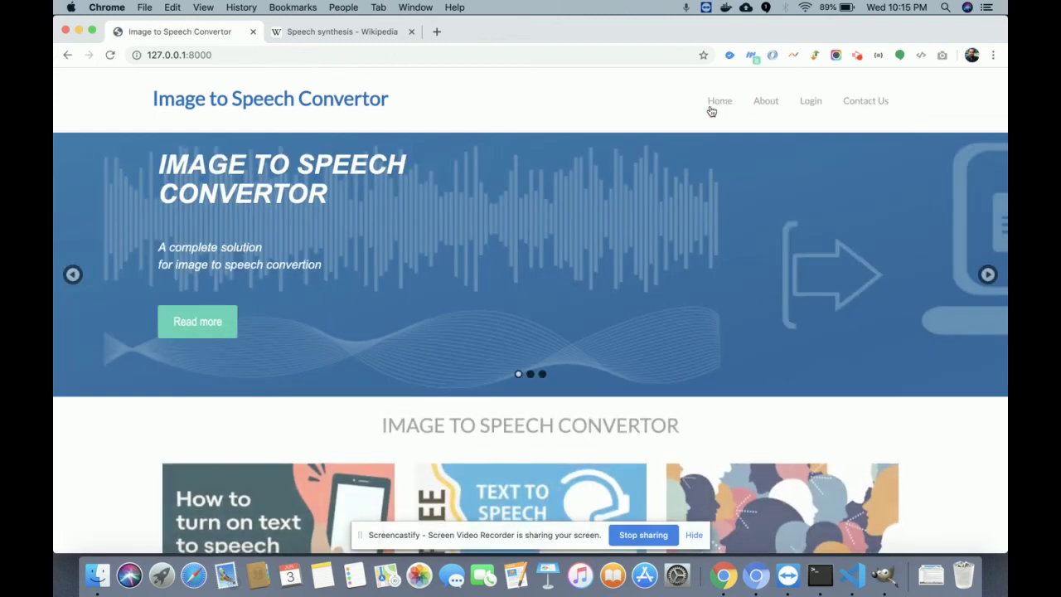
click(807, 109)
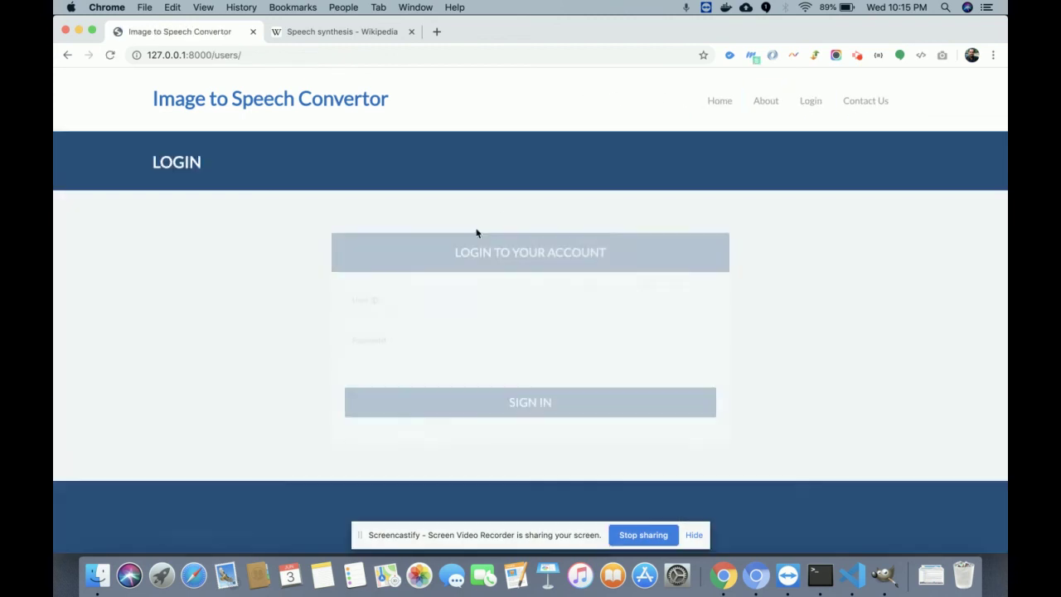
click(473, 393)
Log out from the user dashboard, look over the public home page, and reload it from the site title.
mouse_move(847, 116)
click(877, 104)
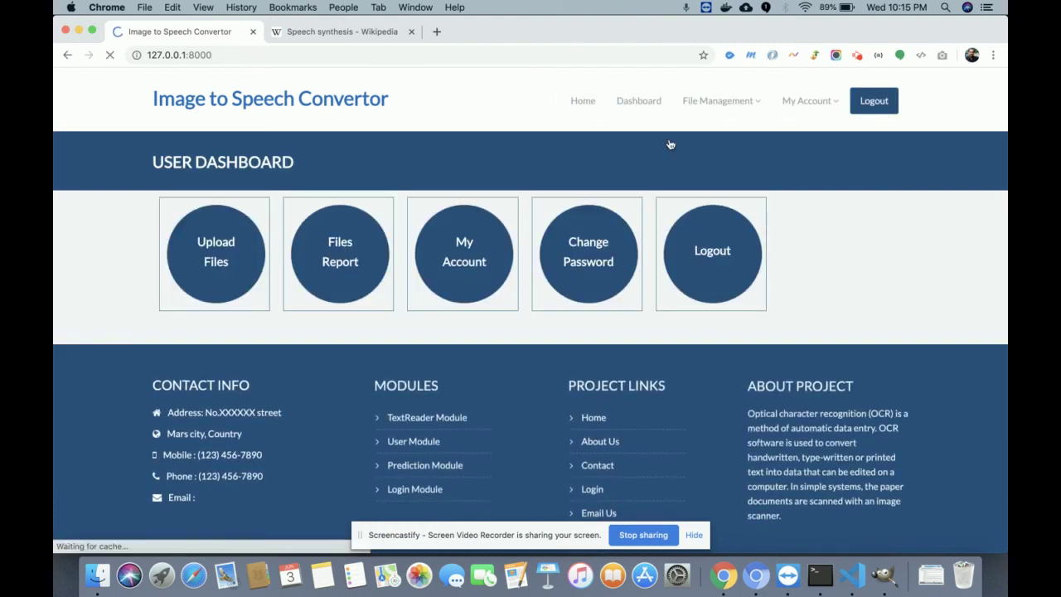
scroll(321, 235, down, 4)
scroll(321, 235, up, 1)
scroll(277, 70, up, 2)
click(261, 101)
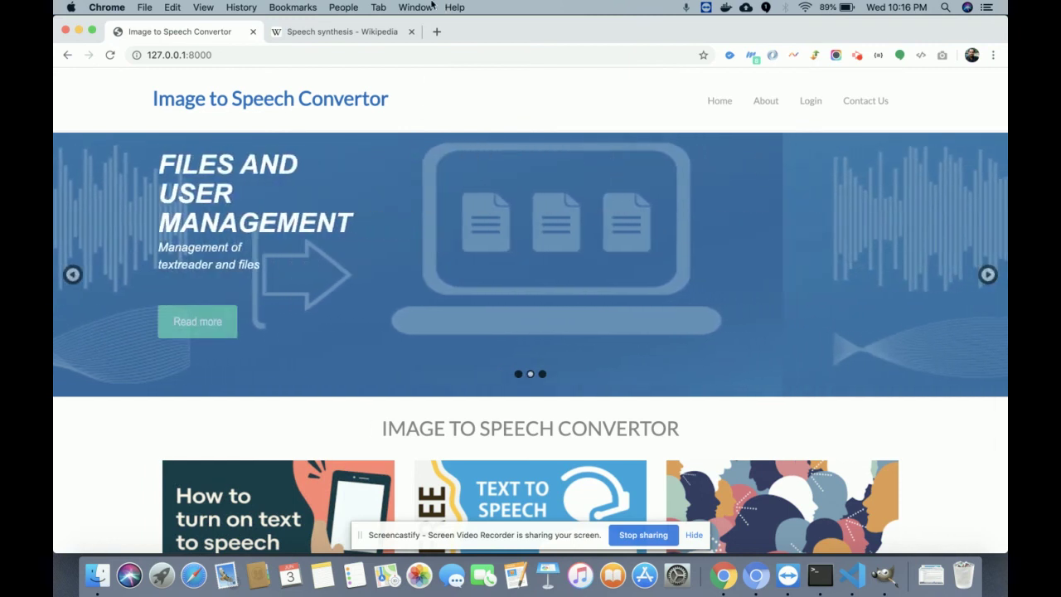
click(857, 58)
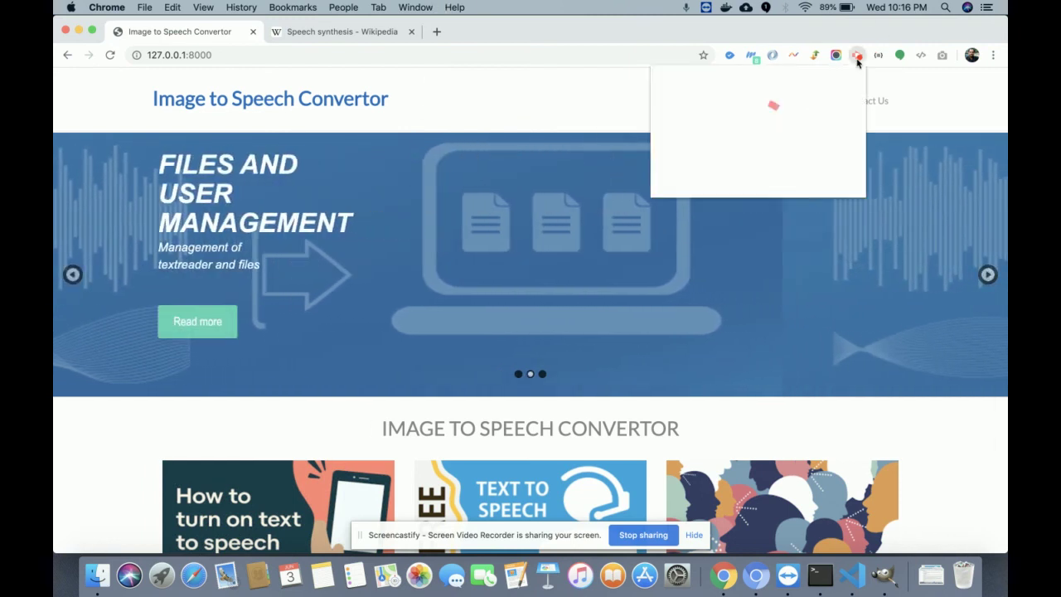